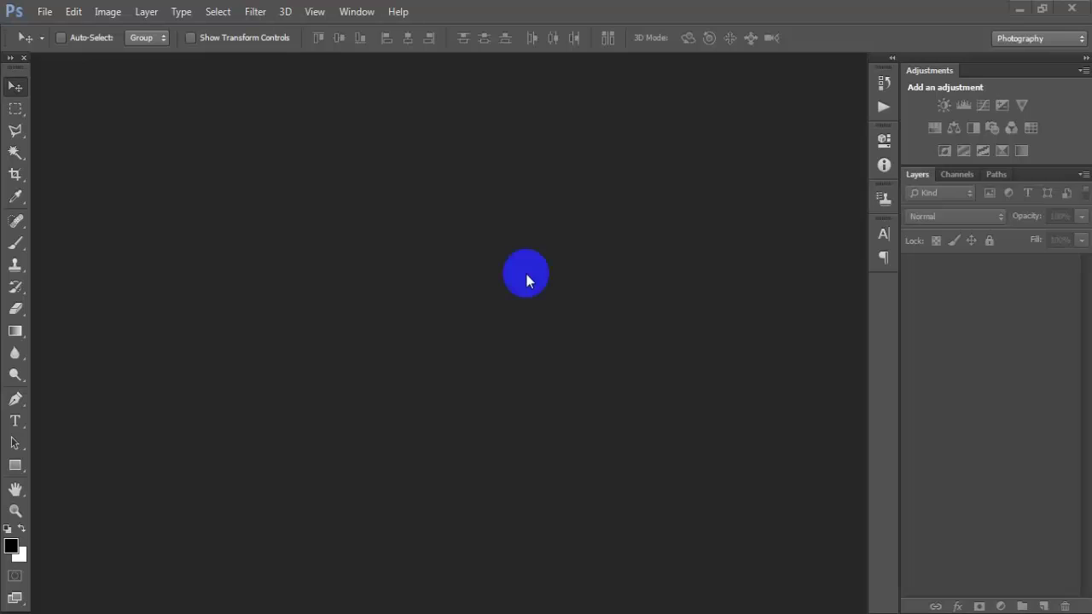
Open the photo 0000 1 (4).jpg, dock its window, and duplicate the Background as Layer 1
left_click(44, 11)
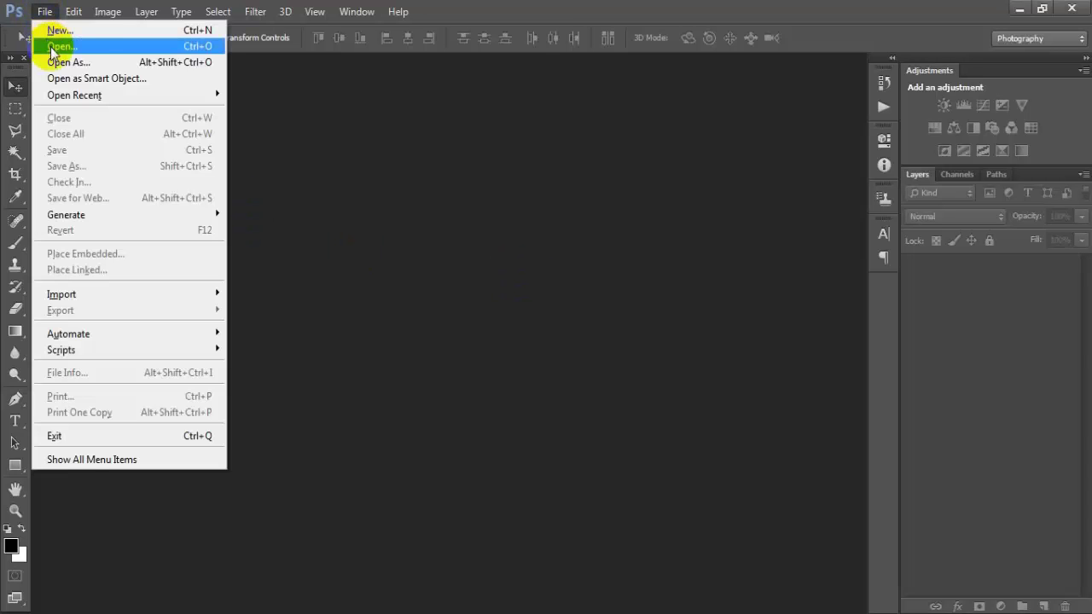
left_click(53, 47)
left_click(188, 290)
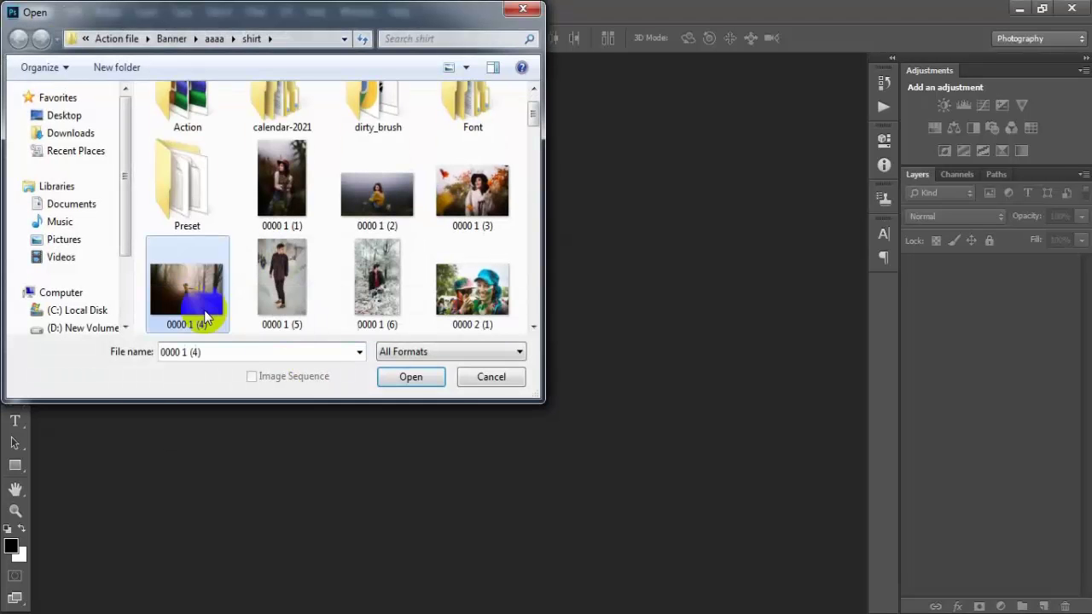
left_click(420, 377)
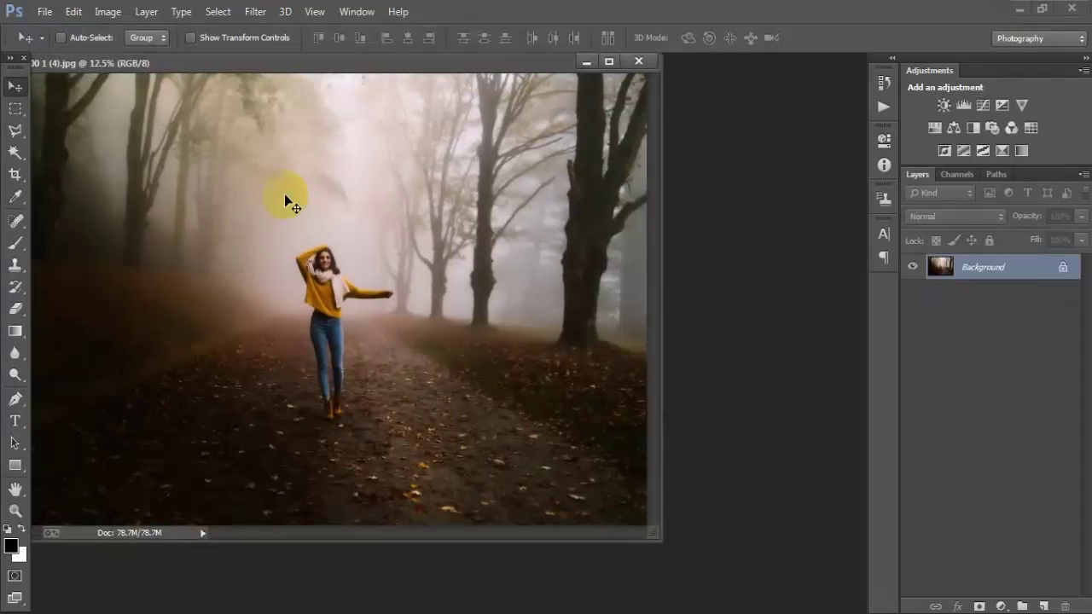
left_click_drag(310, 68, 375, 63)
key("ctrl+j")
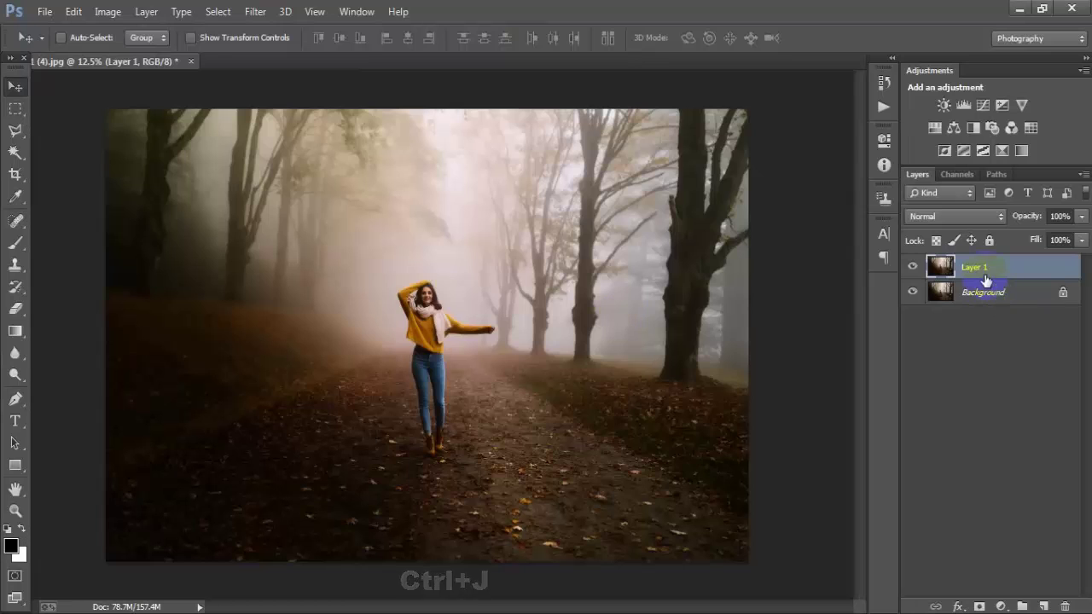
Launch the Camera Raw Filter on Layer 1 from the Filter menu
left_click(255, 11)
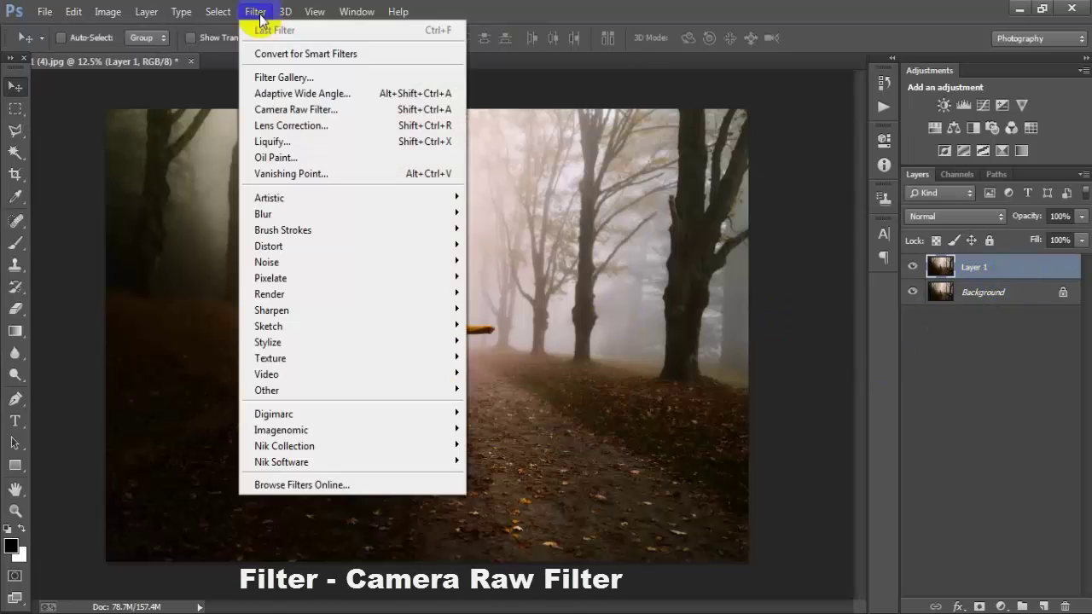
left_click(345, 109)
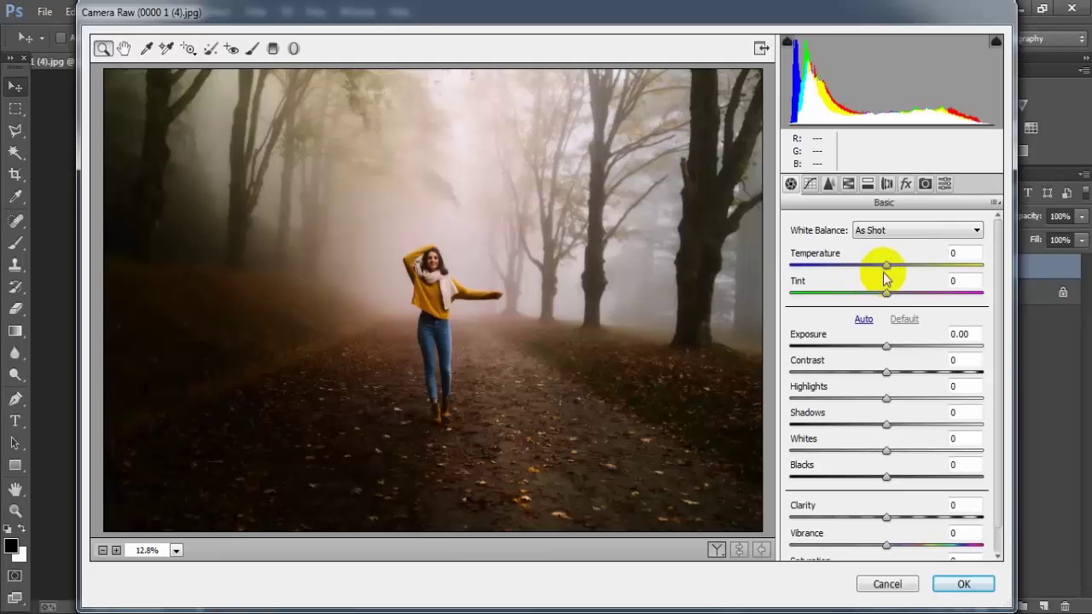
Set Temperature +18, Tint -5, Exposure -0.50, Contrast -18 and Highlights -16
mouse_move(886, 267)
left_mouse_down()
mouse_move(902, 265)
mouse_move(884, 294)
left_mouse_up()
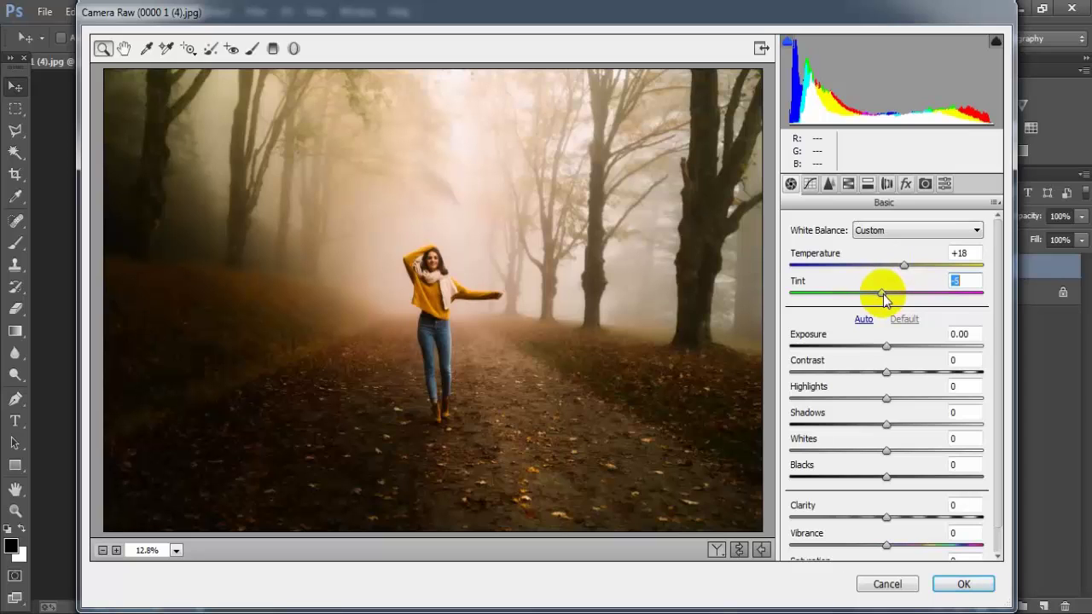
left_click_drag(886, 345, 875, 344)
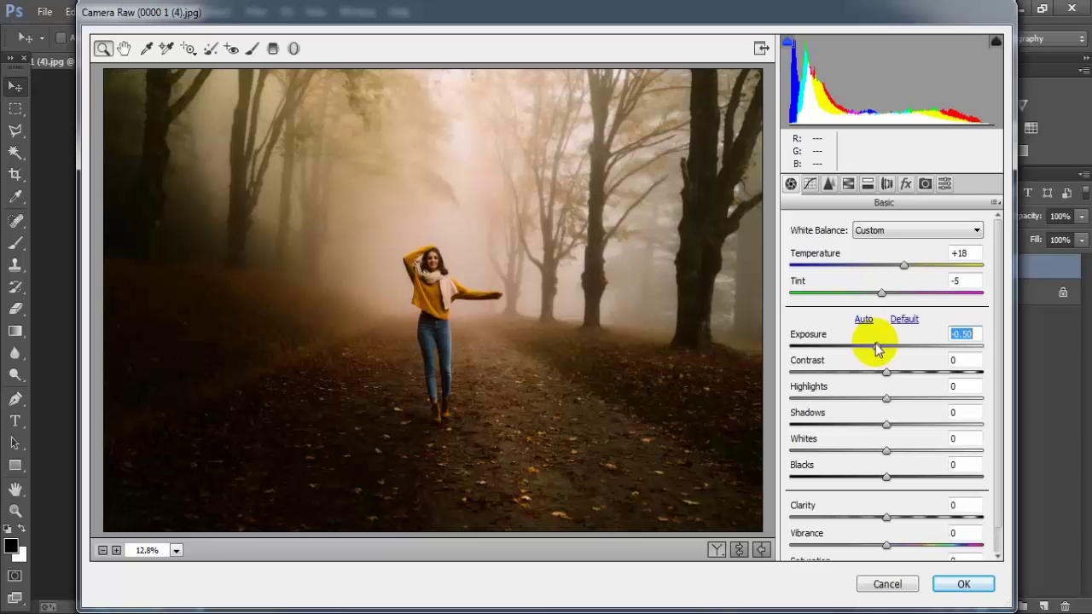
left_click_drag(886, 372, 874, 371)
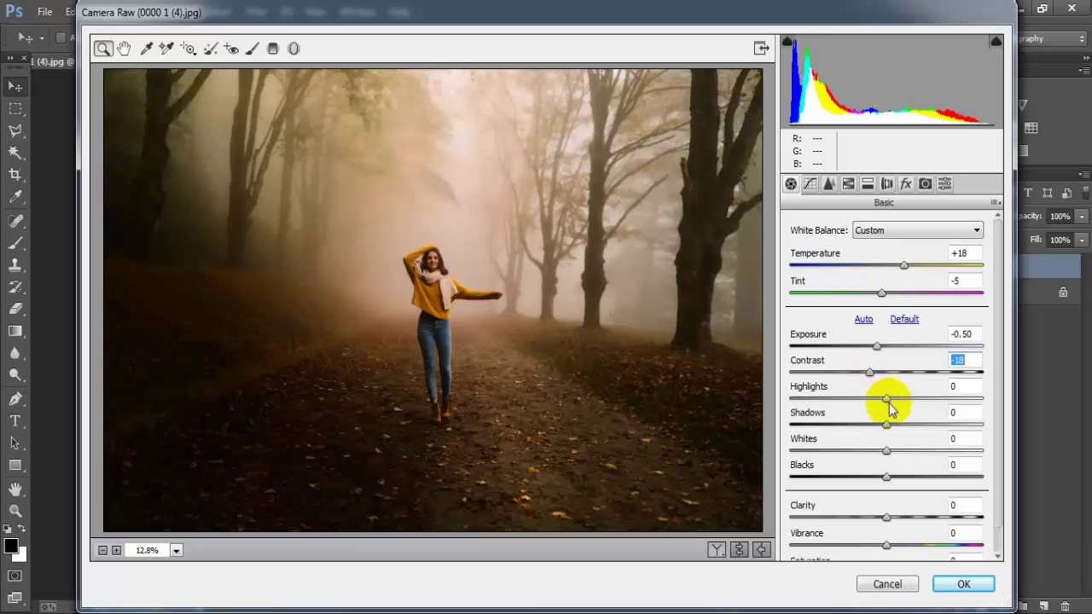
left_click_drag(888, 399, 869, 399)
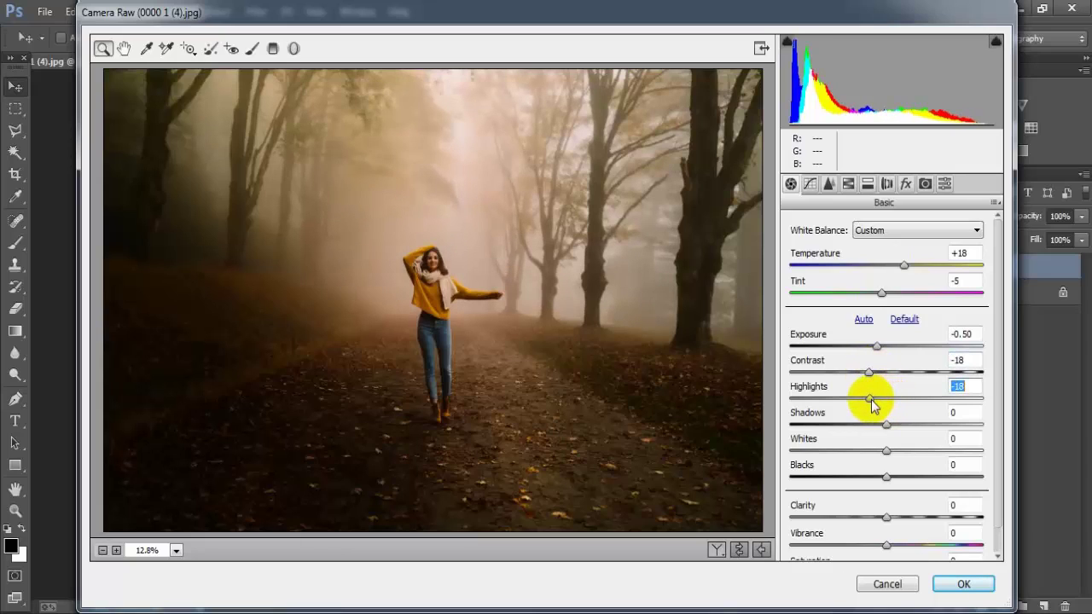
left_click_drag(872, 400, 874, 400)
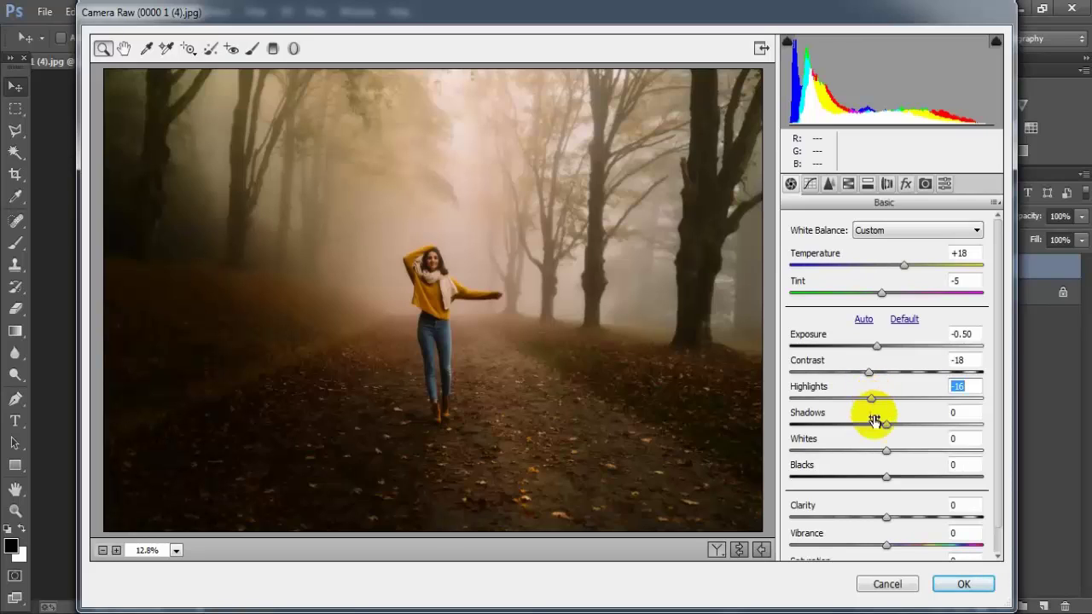
Set Shadows +40, Whites +11, Blacks -25 and Clarity +15
left_click_drag(887, 424, 927, 425)
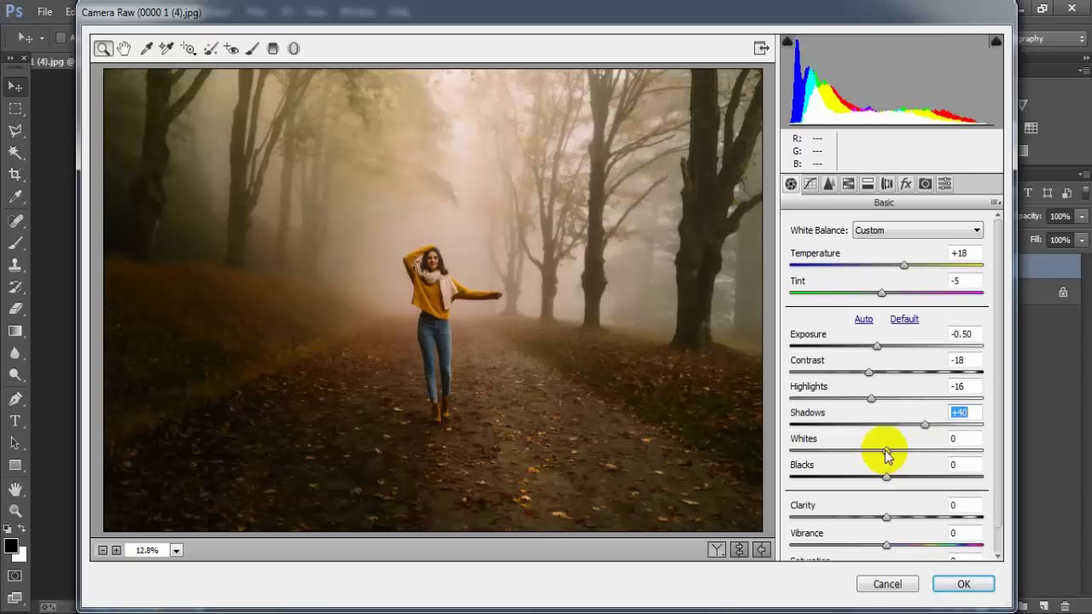
left_click_drag(888, 452, 896, 455)
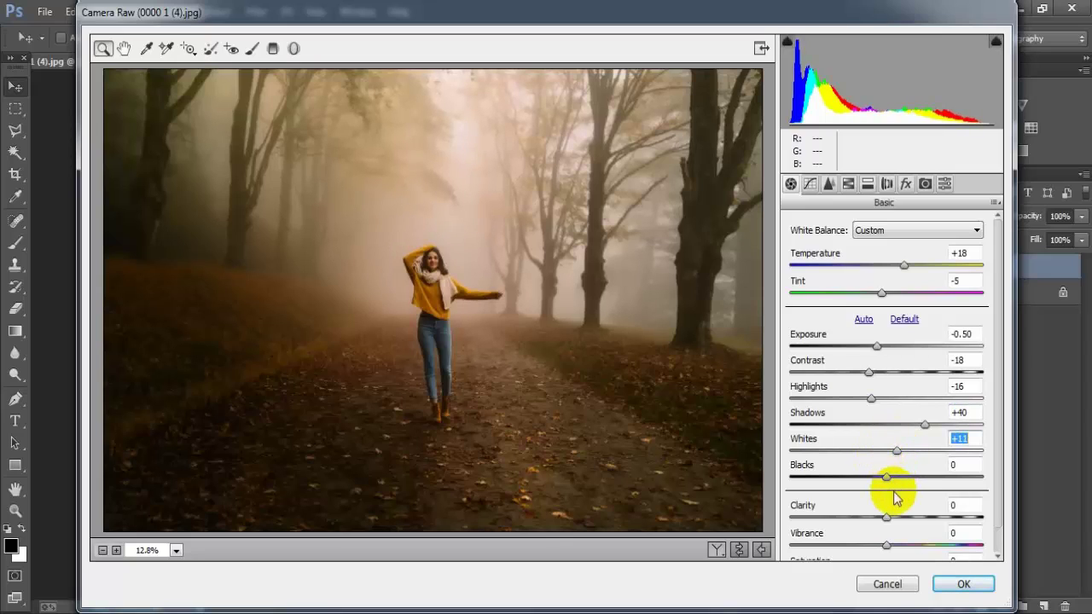
left_click_drag(888, 478, 862, 481)
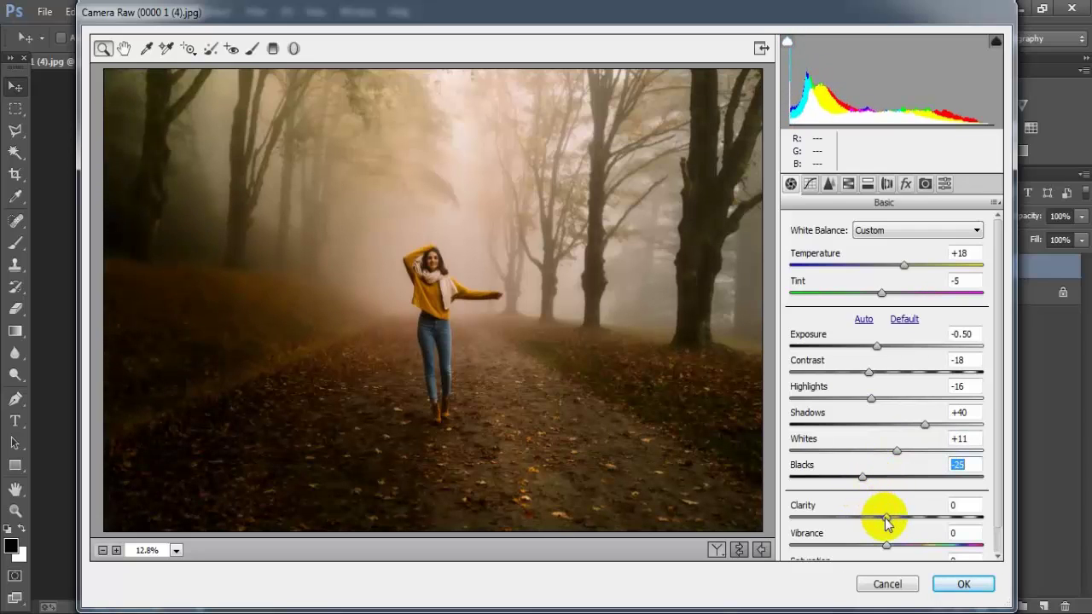
left_click_drag(887, 517, 900, 518)
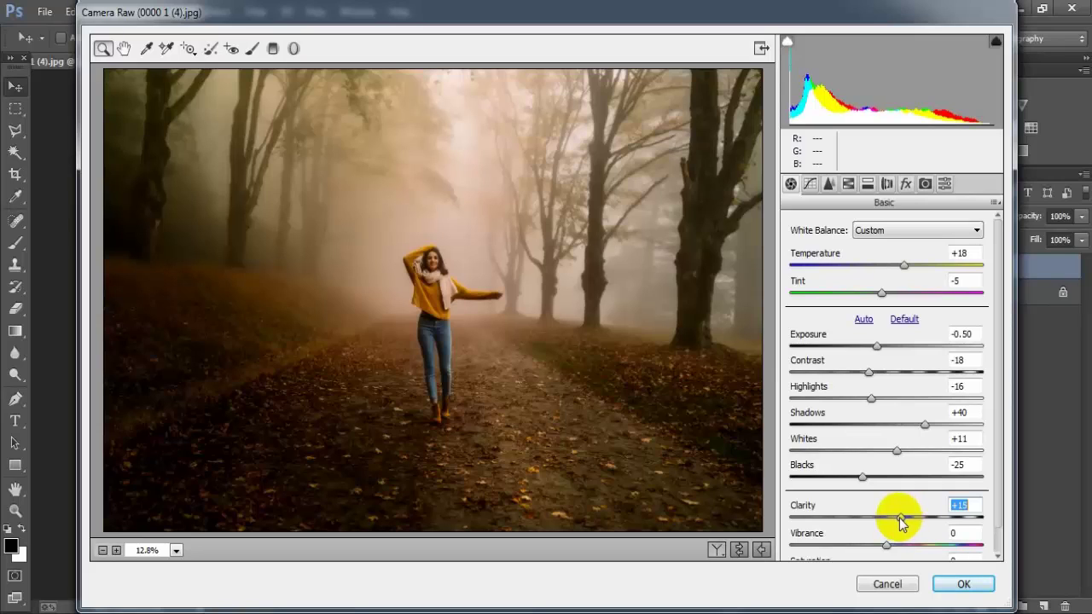
Lower Vibrance to -26 and raise Saturation to +10 in the Basic panel
scroll(1000, 512, "down", 1)
scroll(1000, 513, "down", 1)
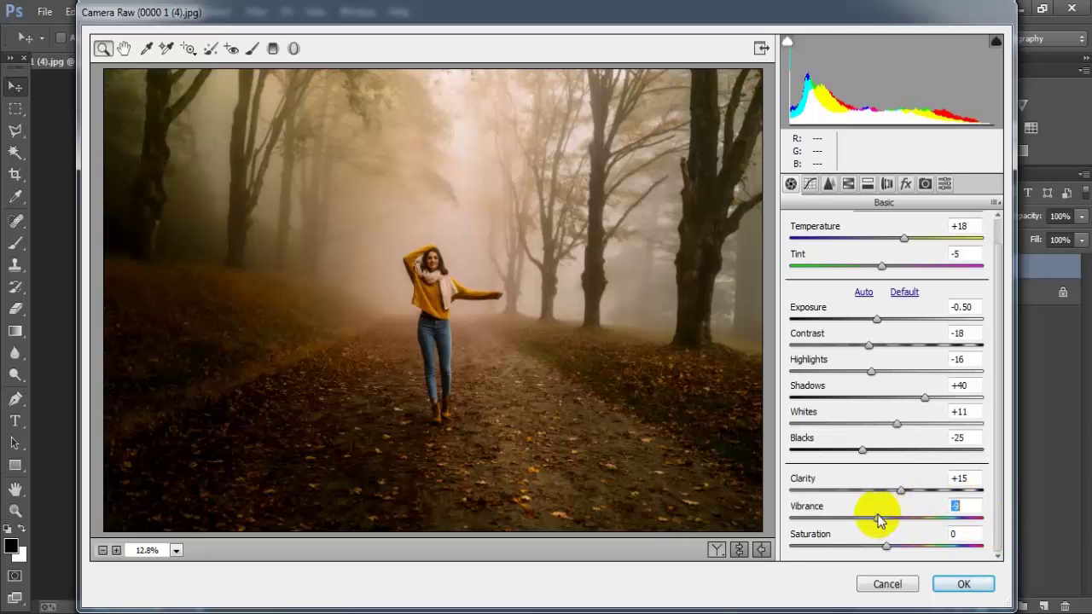
left_click_drag(879, 520, 860, 522)
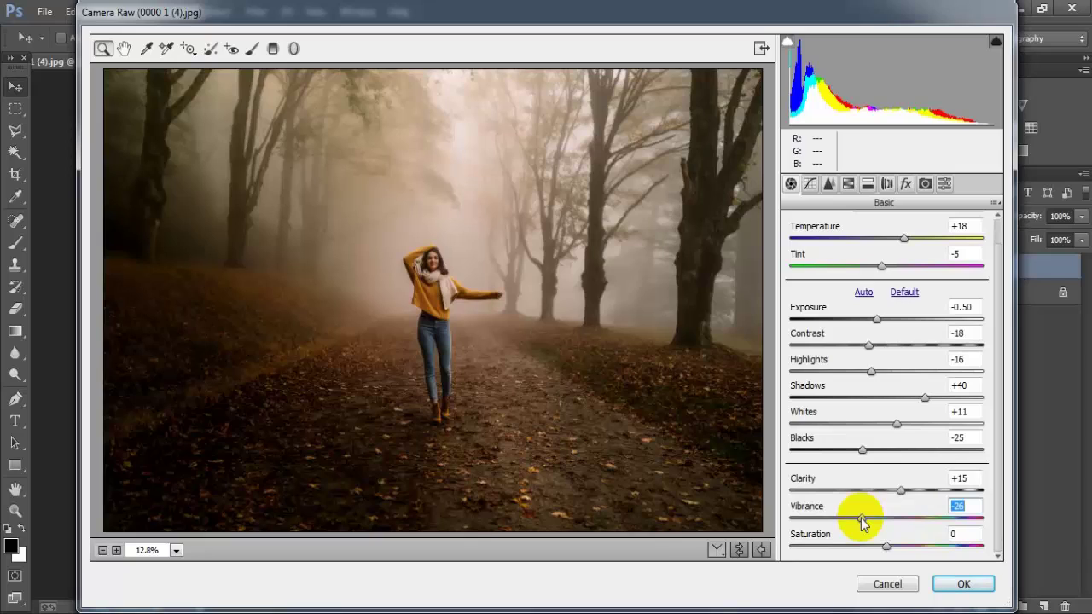
left_click_drag(888, 546, 897, 546)
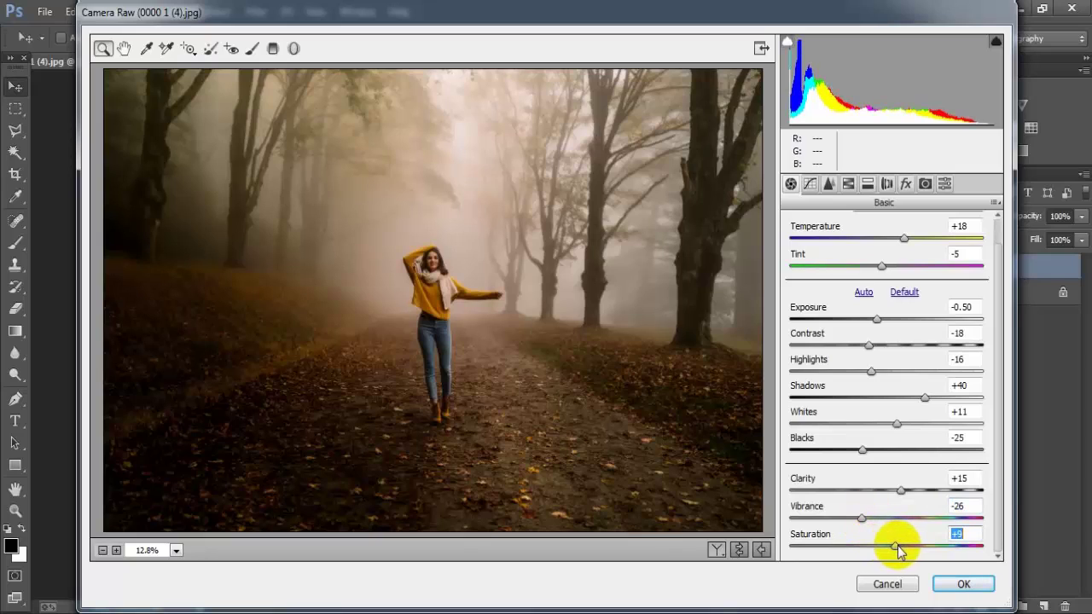
key("Up")
left_click(967, 529)
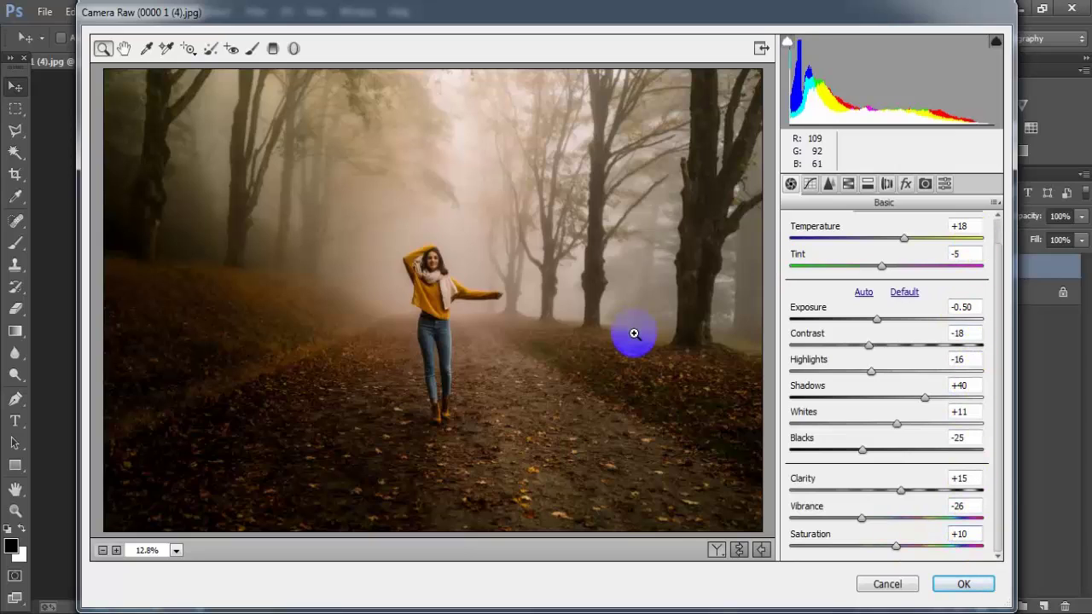
Shape the Point tone curve: black output 29, a dipped midtone point, white lowered to 251
left_click(810, 184)
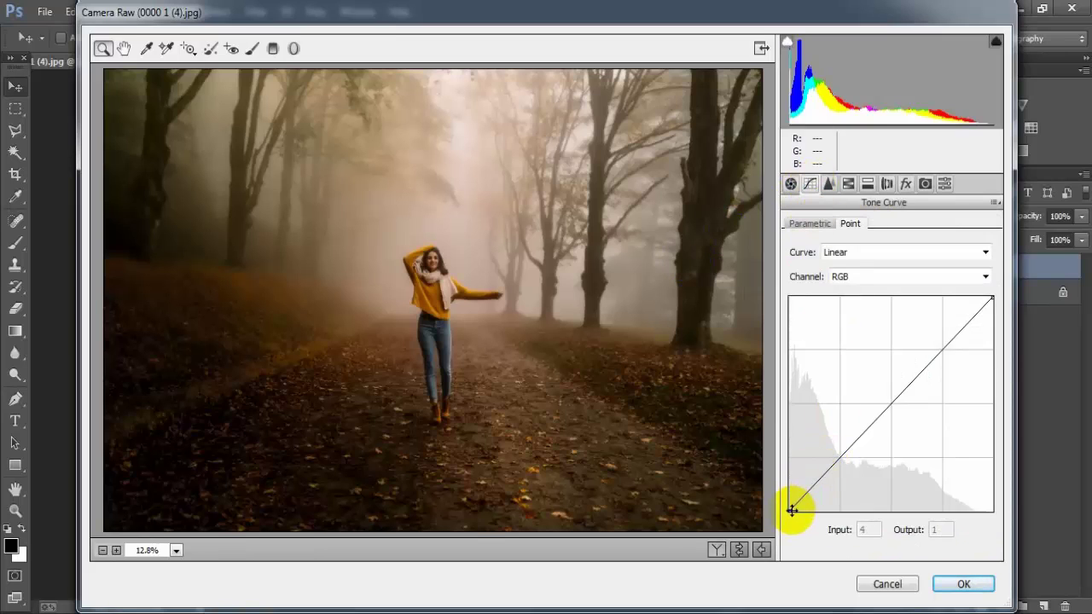
left_click_drag(790, 510, 781, 490)
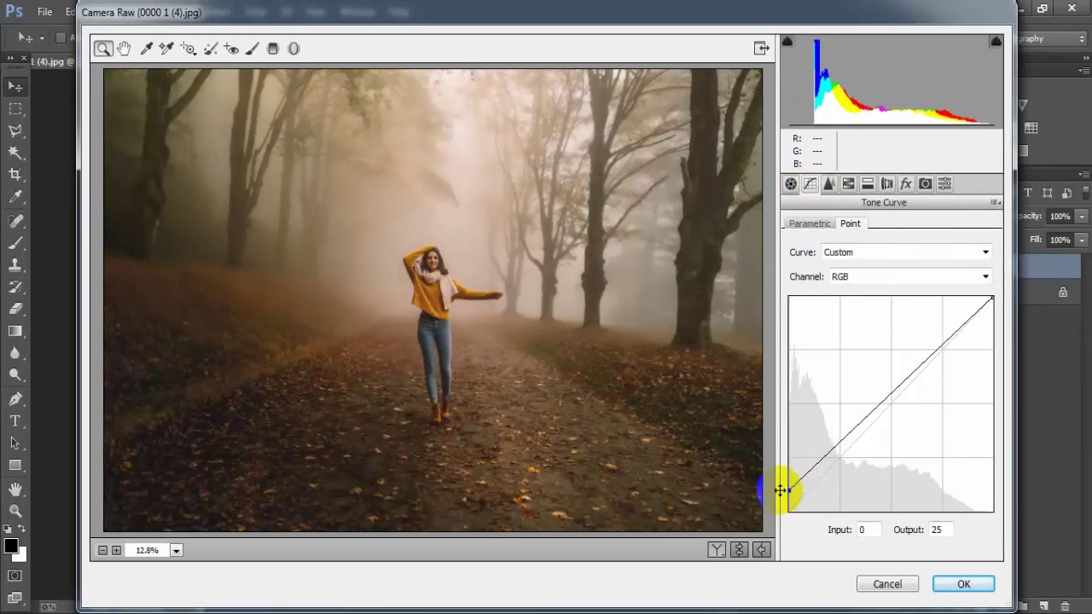
left_click_drag(838, 442, 840, 462)
left_click_drag(790, 491, 789, 487)
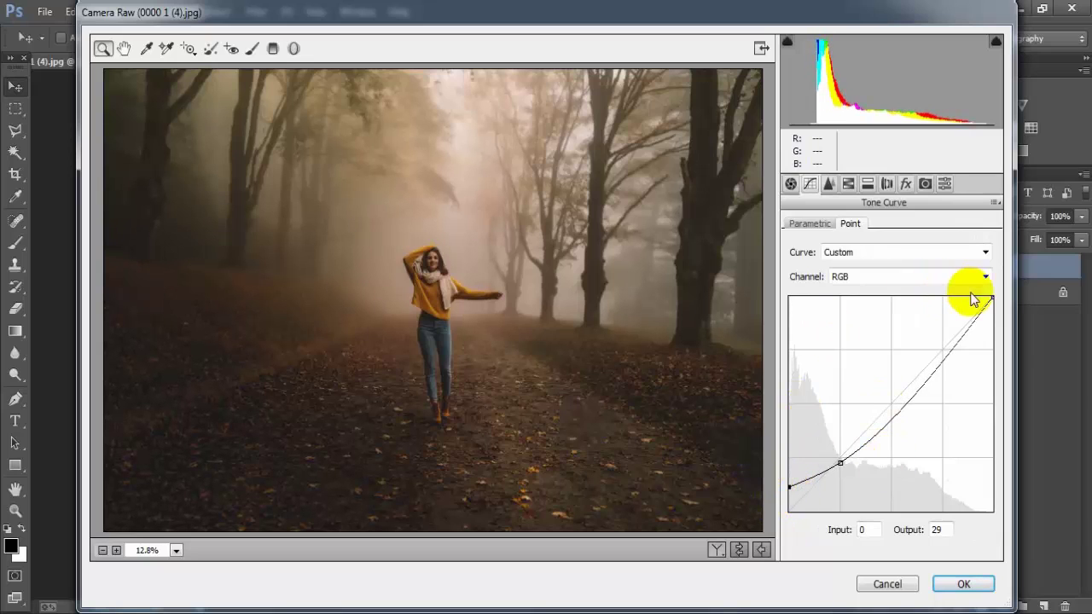
left_click_drag(992, 296, 993, 299)
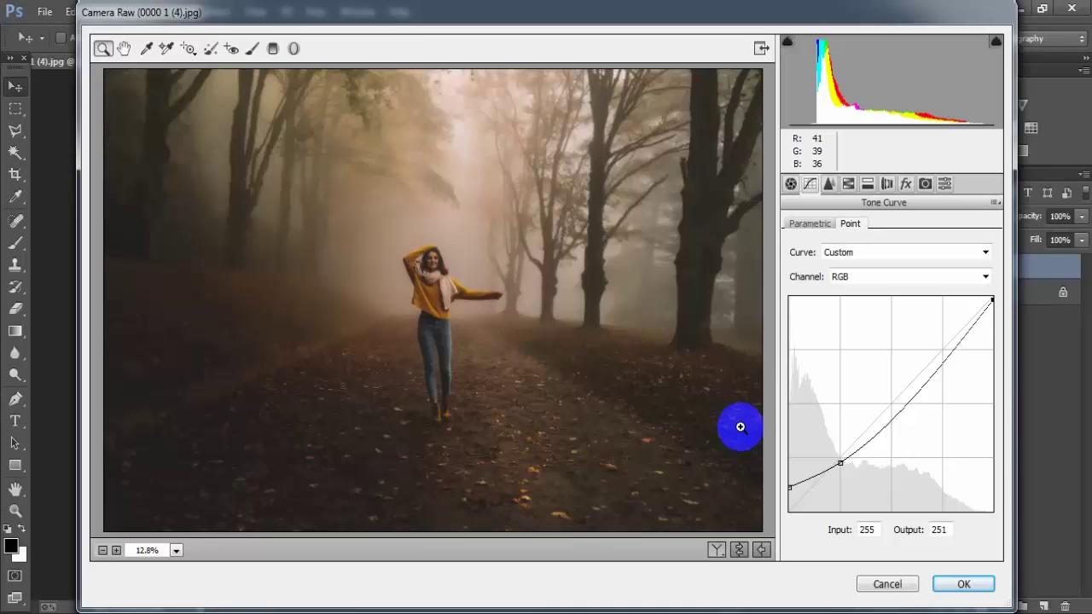
In the Detail tab set Sharpening 12, Luminance noise reduction 32 and Color 40
left_click(829, 183)
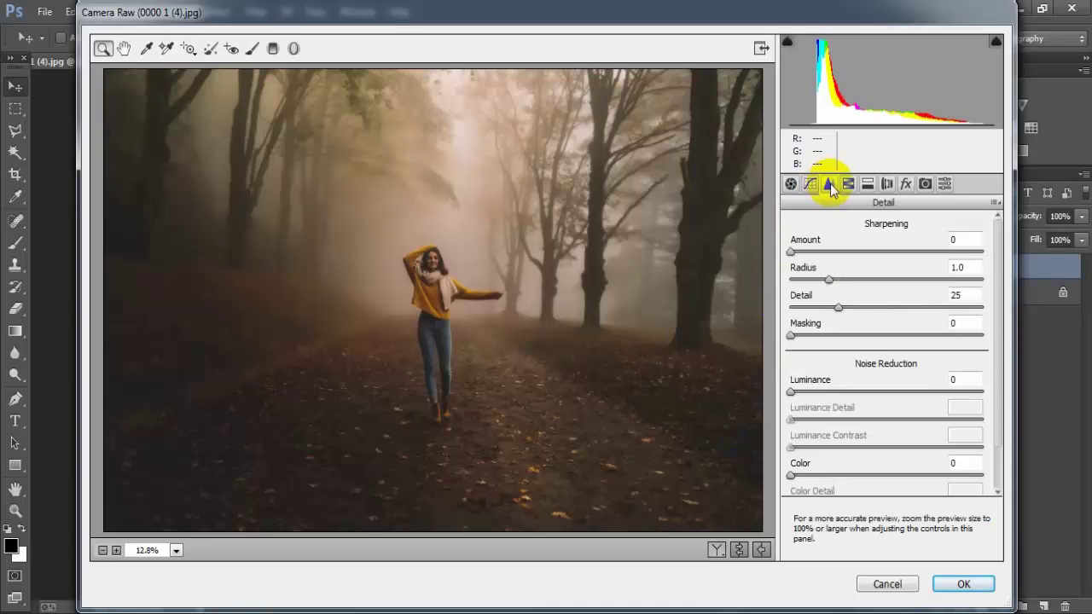
left_click_drag(791, 252, 807, 253)
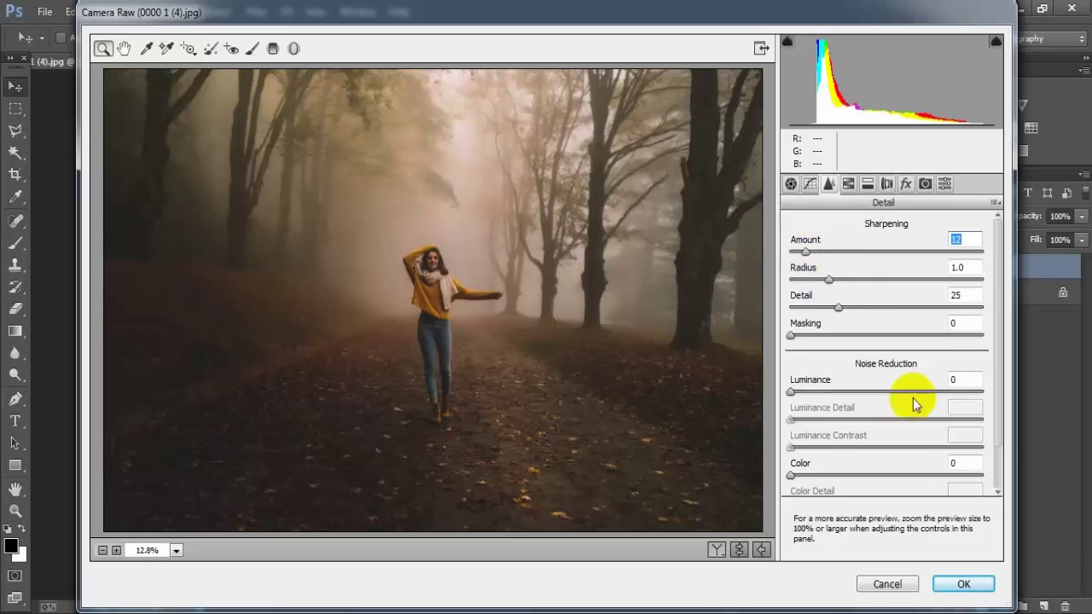
left_click_drag(791, 391, 845, 394)
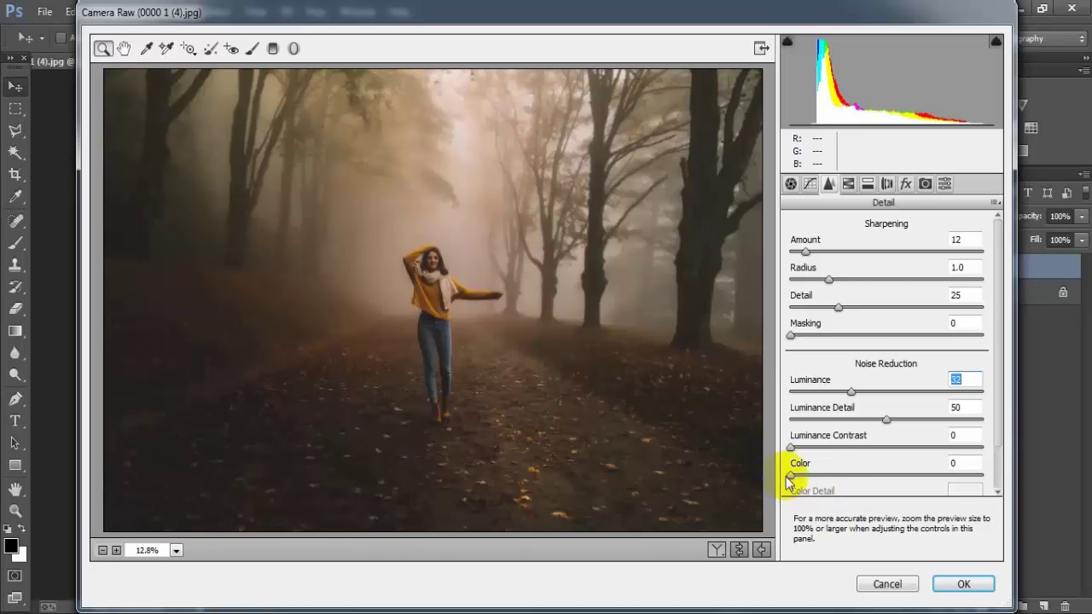
left_click_drag(791, 475, 865, 476)
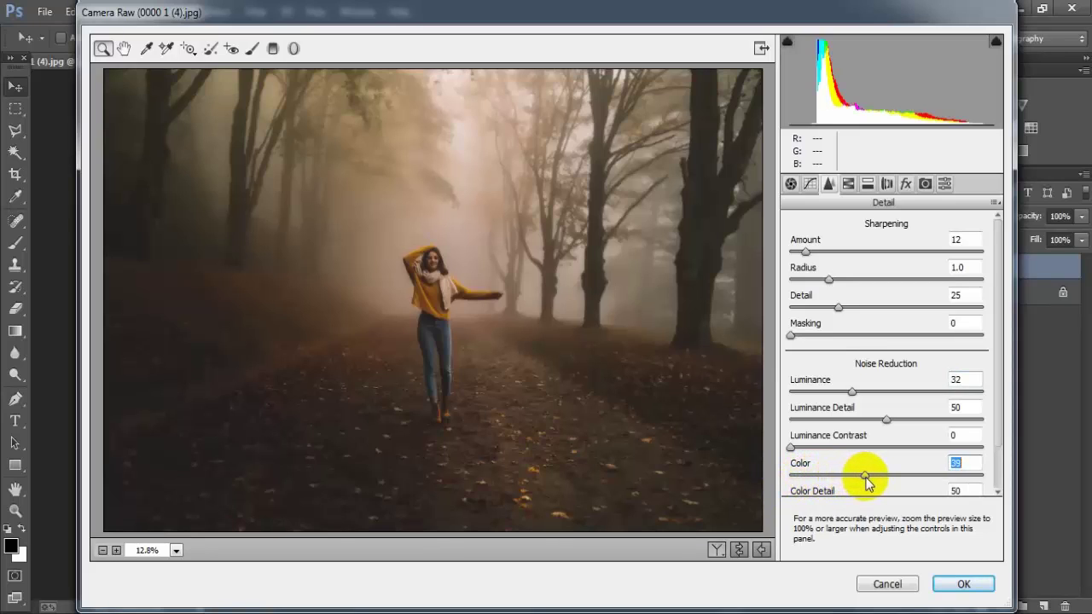
type("40")
left_click(958, 463)
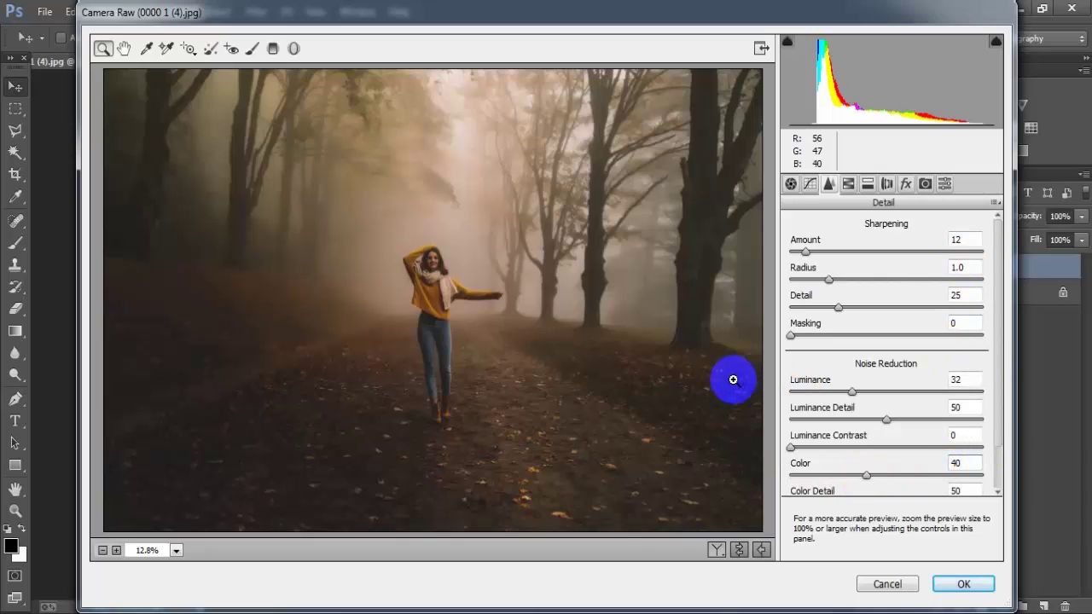
left_click(849, 186)
Set the HSL Hue sliders to Oranges -2 and Greens -100
left_click(795, 248)
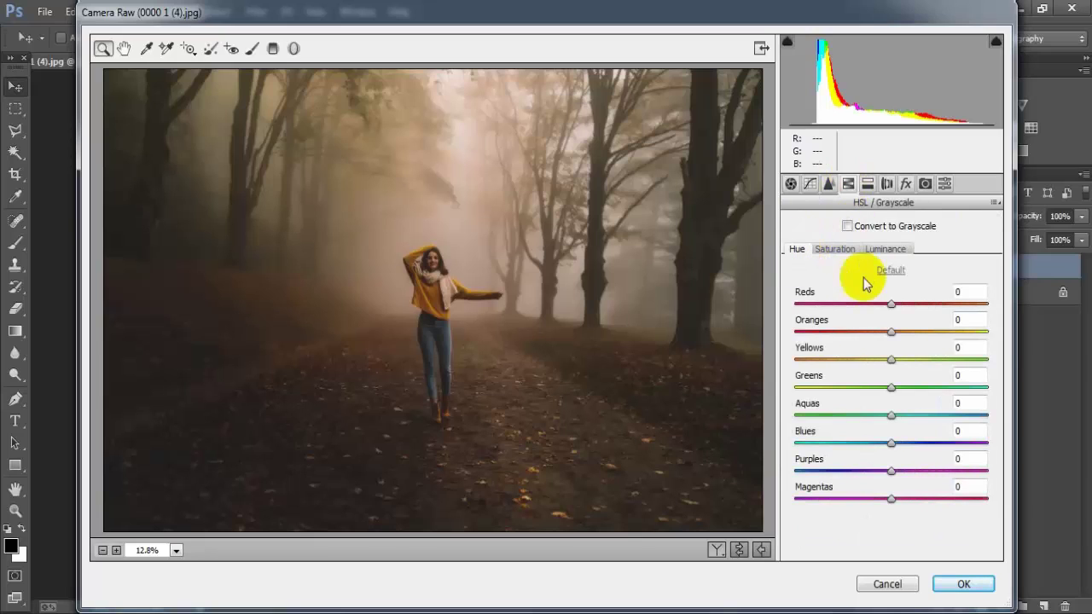
left_click(891, 333)
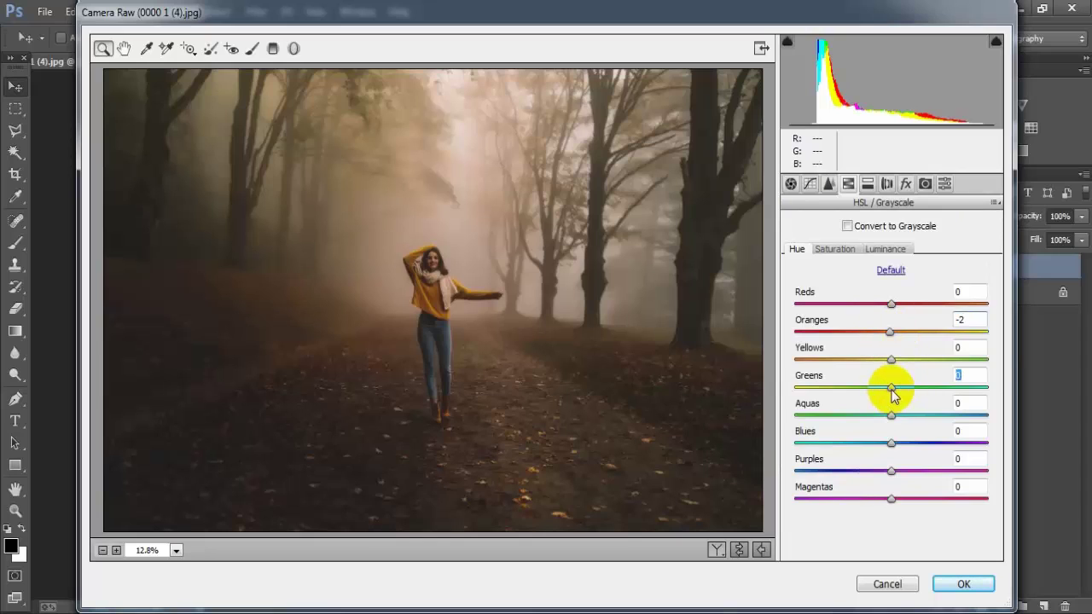
left_click_drag(891, 388, 776, 396)
left_click(977, 375)
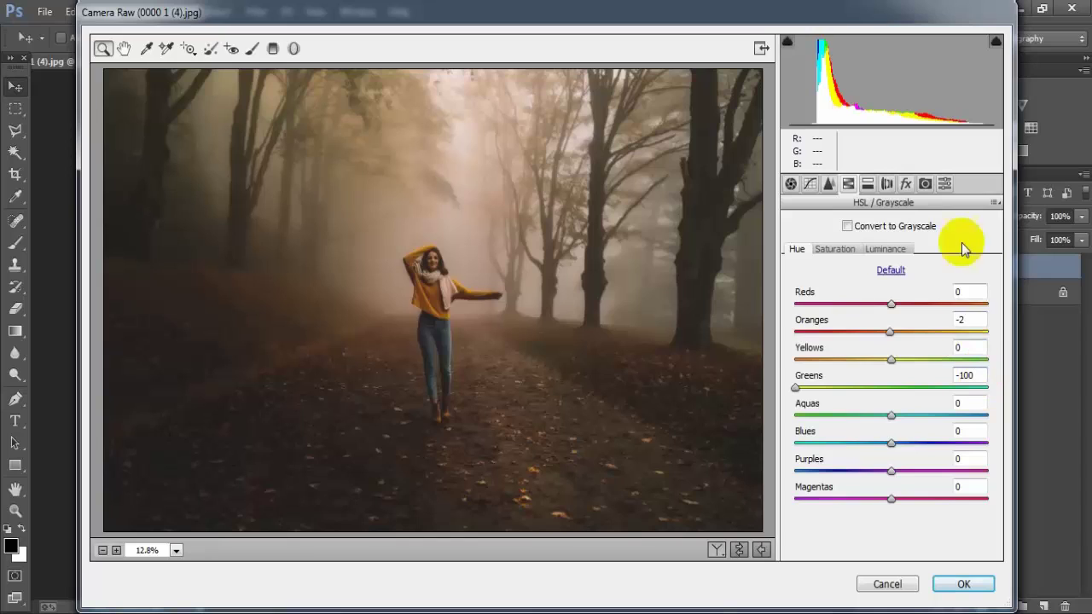
left_click(834, 249)
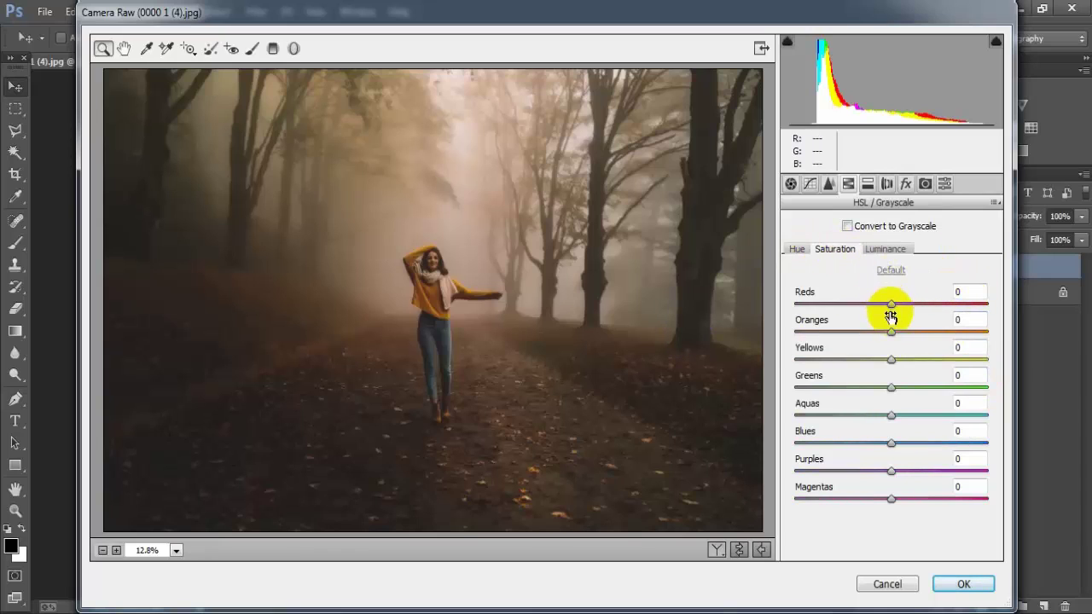
Set Saturation to Reds -40, Oranges +7 and Yellows -98
left_click_drag(892, 305, 853, 314)
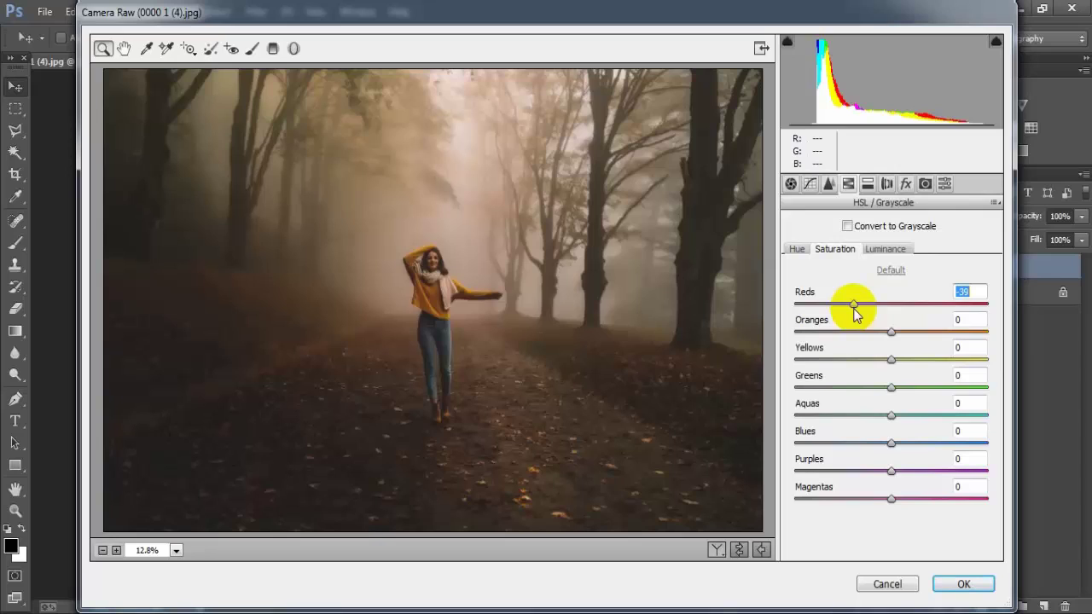
left_click_drag(854, 311, 852, 312)
left_click_drag(891, 333, 894, 335)
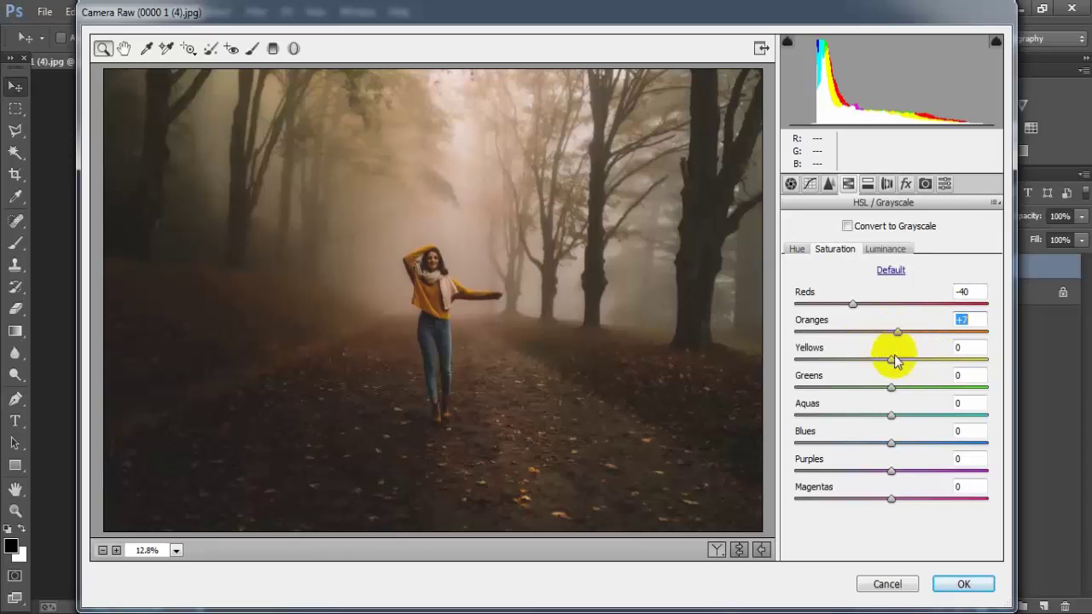
left_click_drag(890, 360, 800, 360)
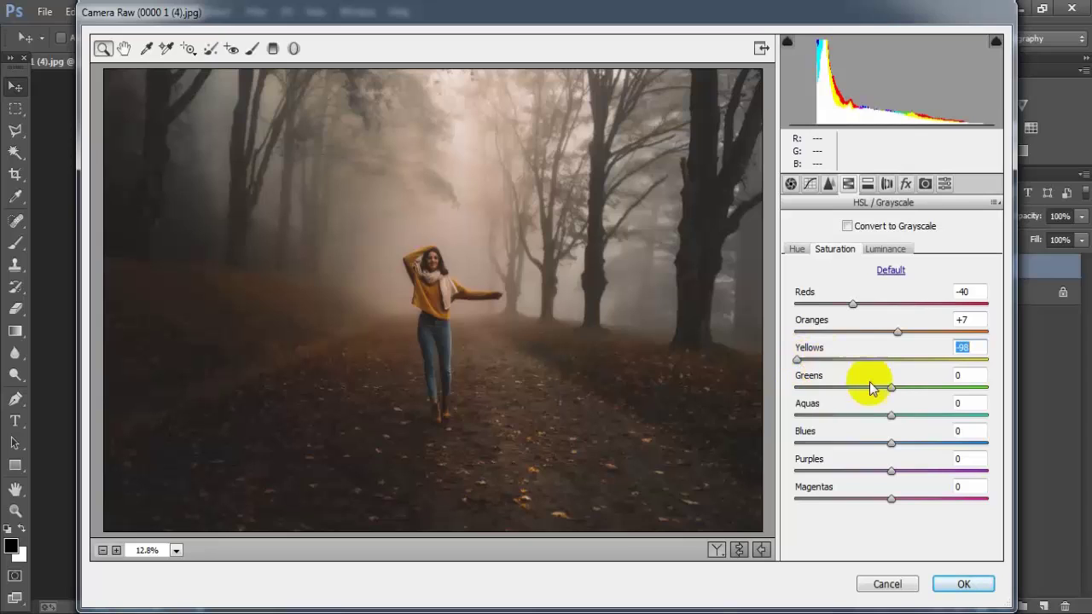
Fully desaturate Greens, Aquas, Blues, Purples and Magentas to -100
left_click_drag(892, 388, 795, 388)
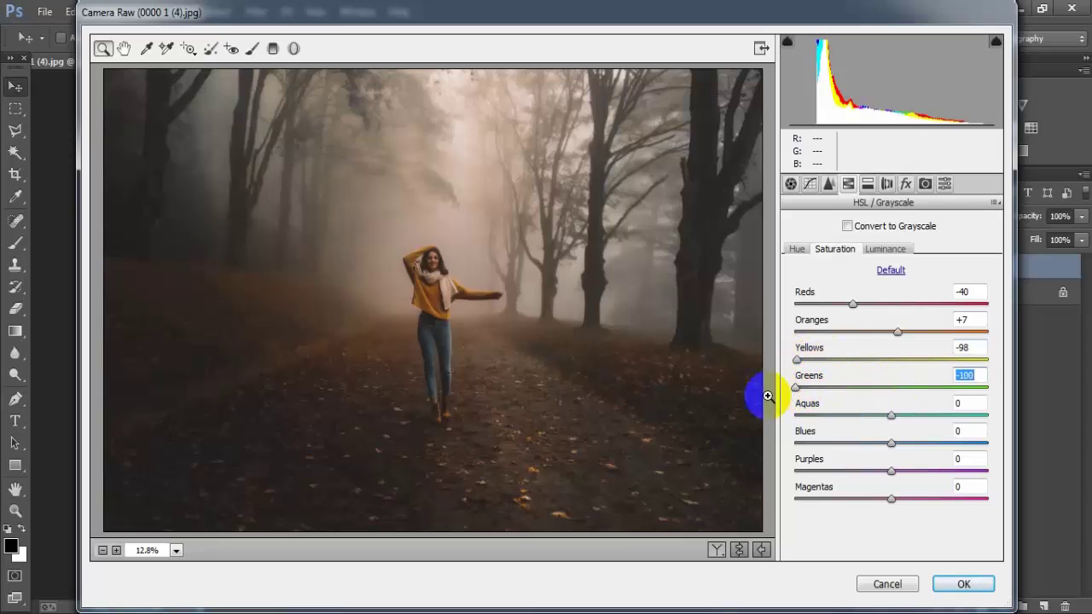
left_click_drag(889, 416, 757, 414)
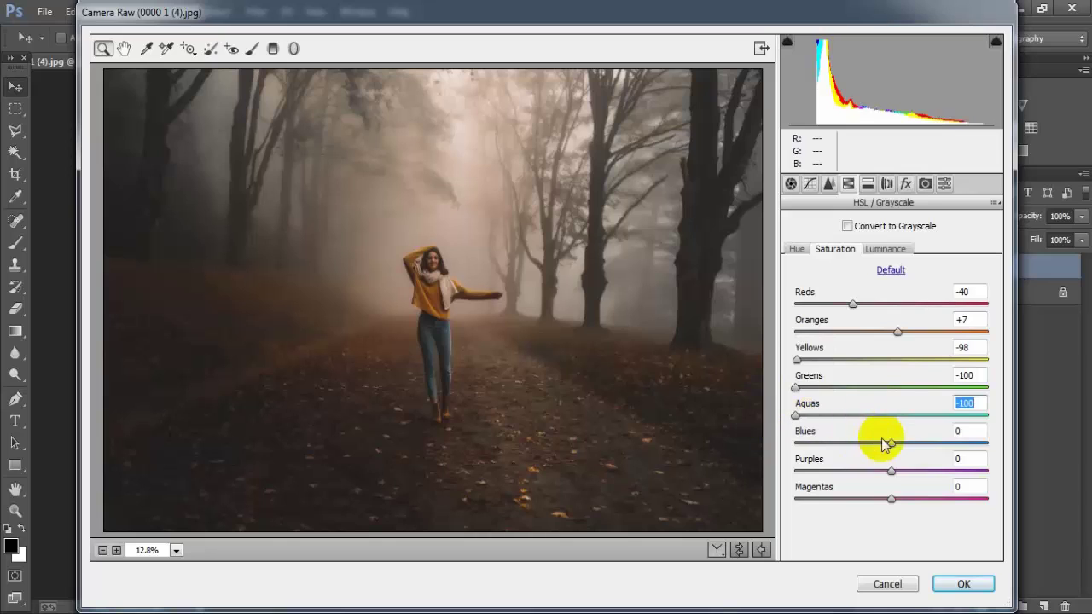
left_click_drag(891, 443, 757, 444)
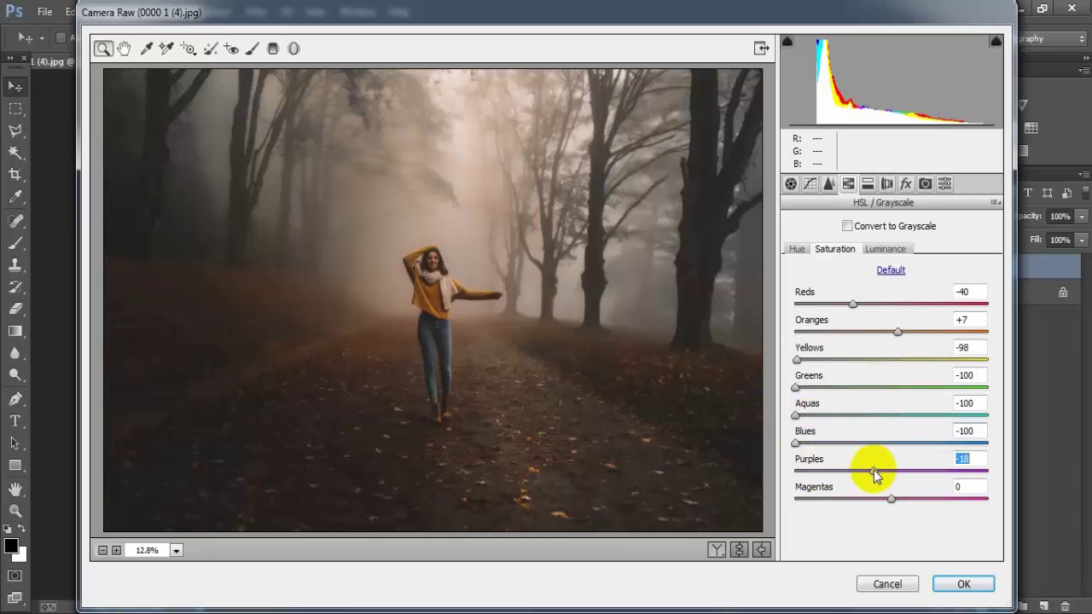
left_click_drag(887, 471, 755, 469)
left_click_drag(891, 500, 750, 500)
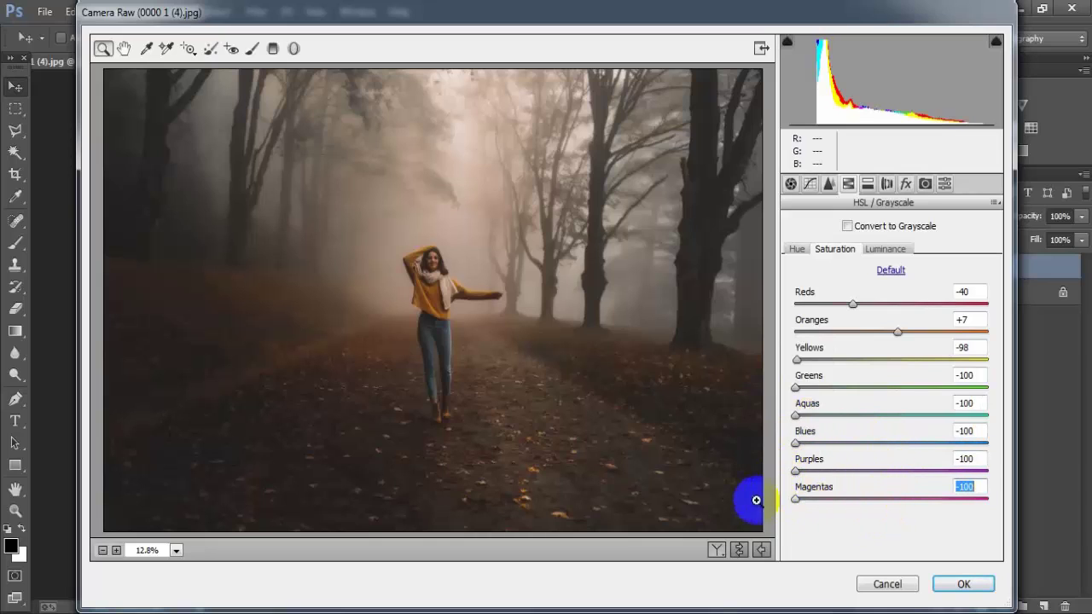
left_click(669, 428)
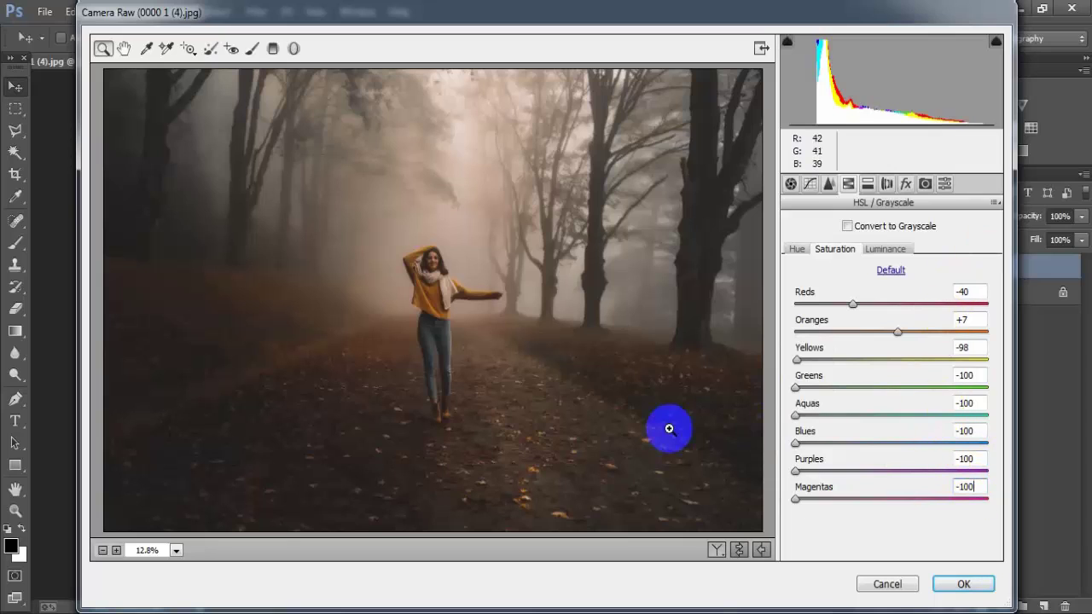
Set Luminance to Reds -15, Oranges +40, Yellows +25, Greens +34 and Aquas +29
left_click(884, 249)
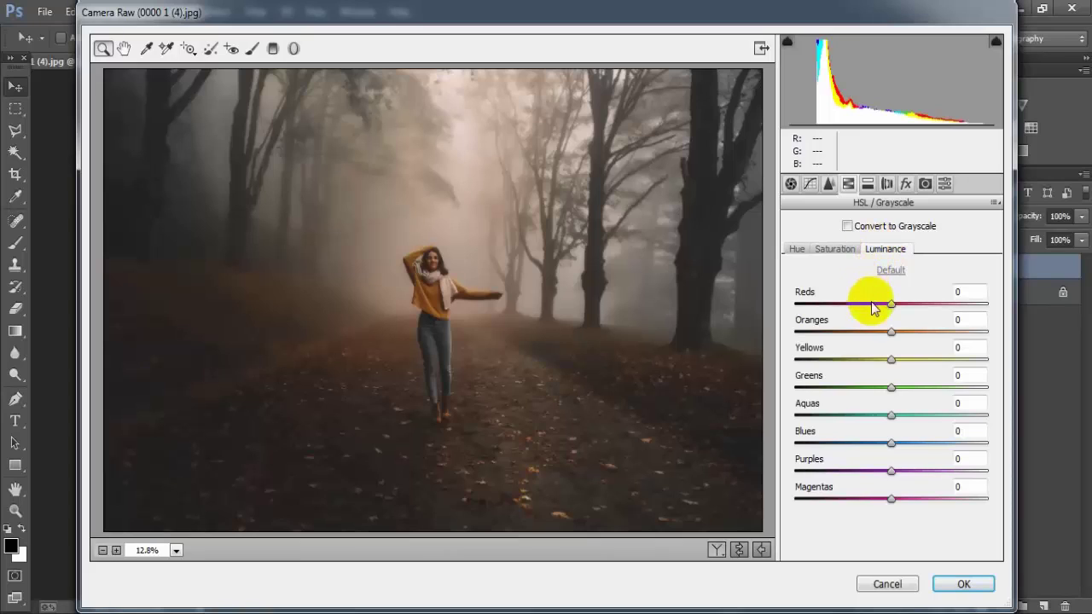
mouse_move(891, 305)
left_mouse_down()
mouse_move(875, 306)
mouse_move(907, 333)
mouse_move(930, 332)
left_mouse_up()
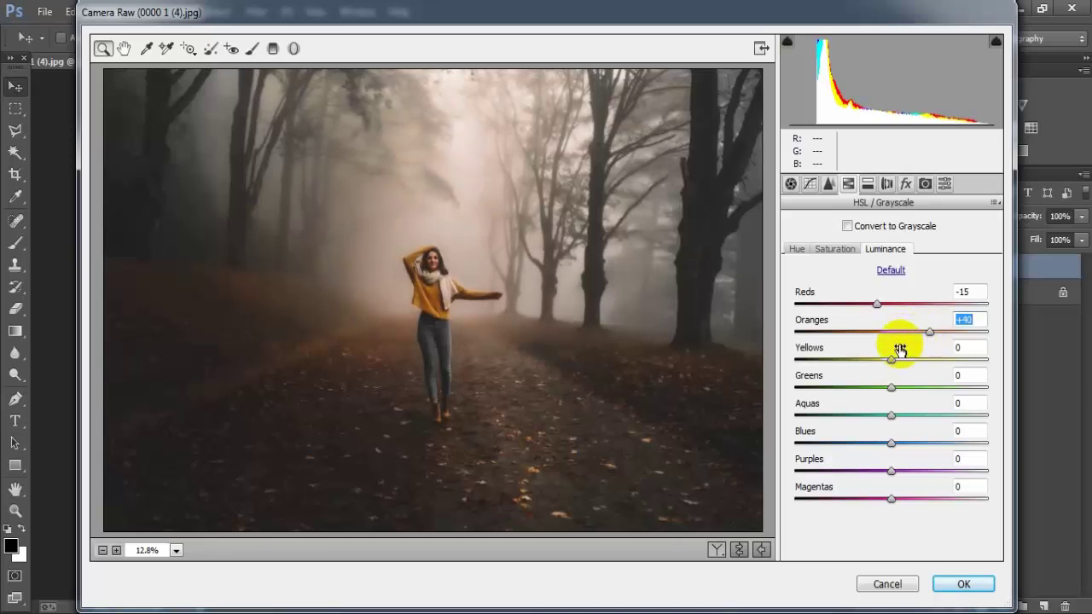
left_click_drag(892, 360, 913, 361)
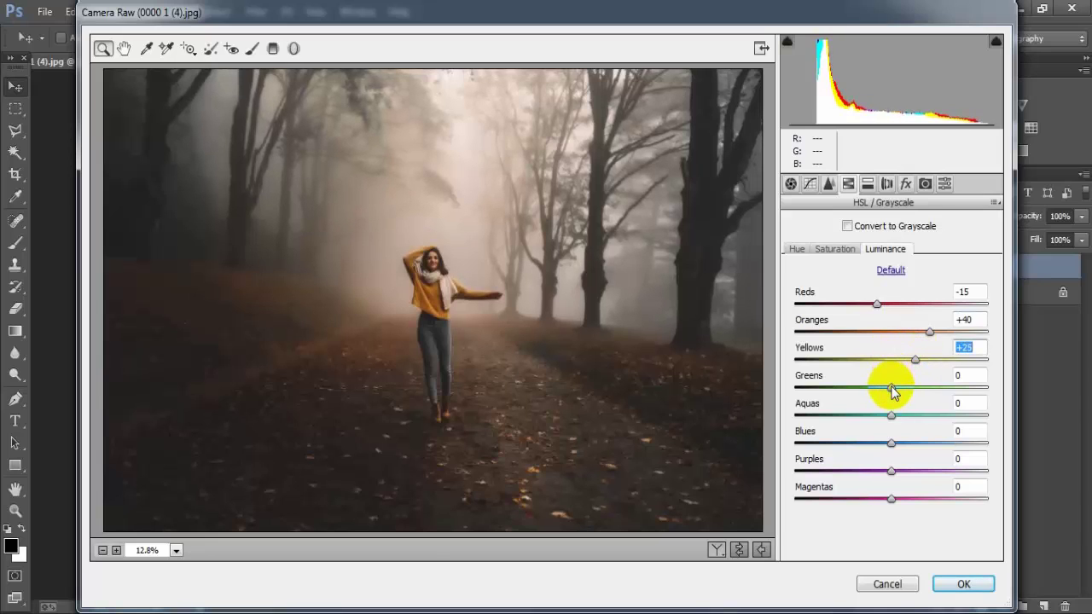
left_click_drag(891, 390, 925, 391)
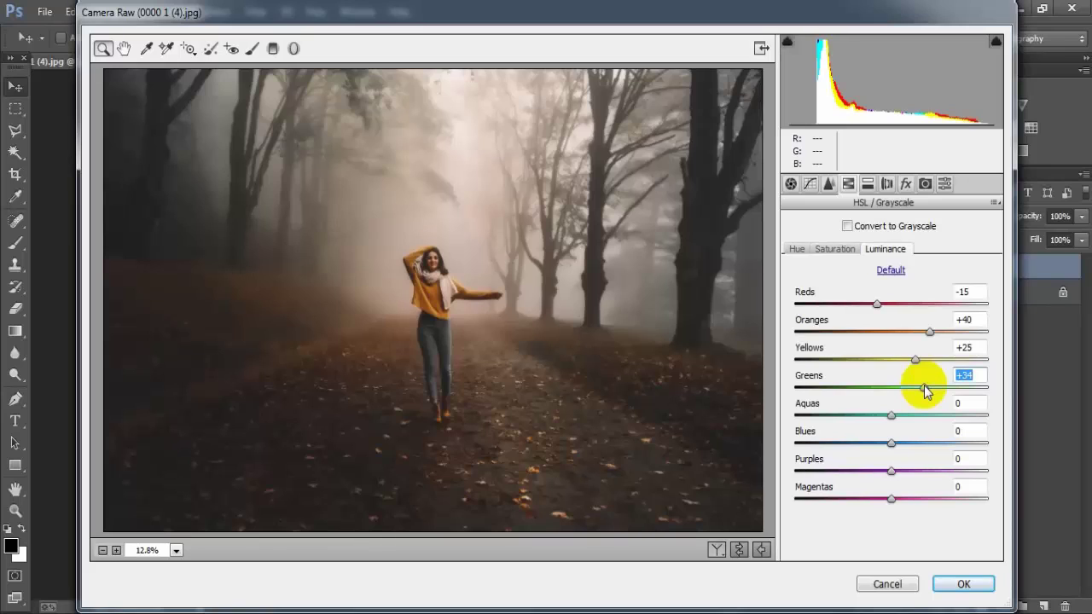
left_click(891, 416)
left_click_drag(892, 417, 918, 416)
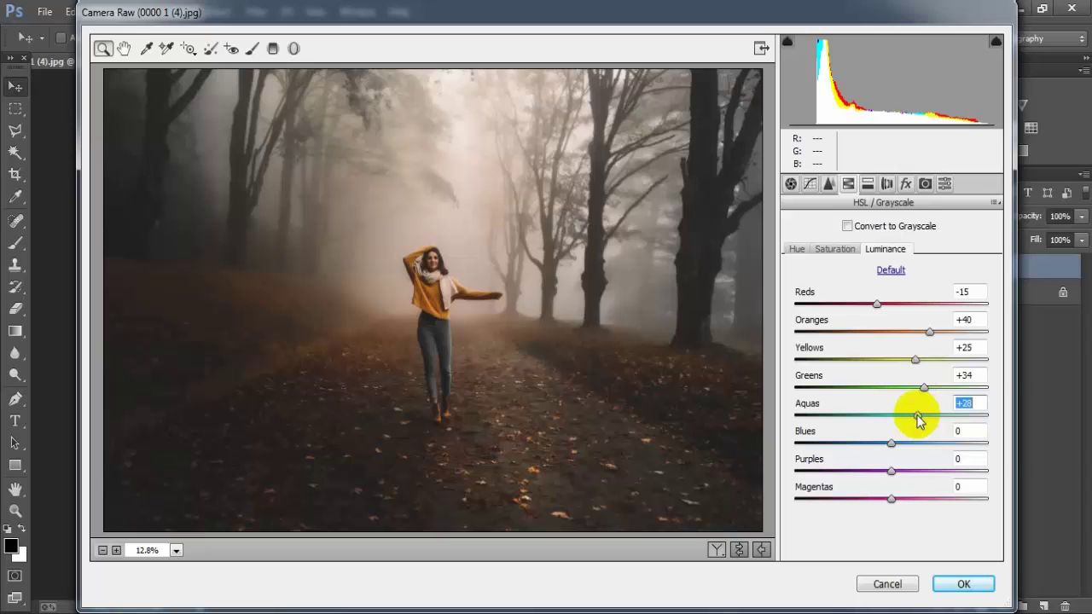
left_click_drag(919, 418, 918, 418)
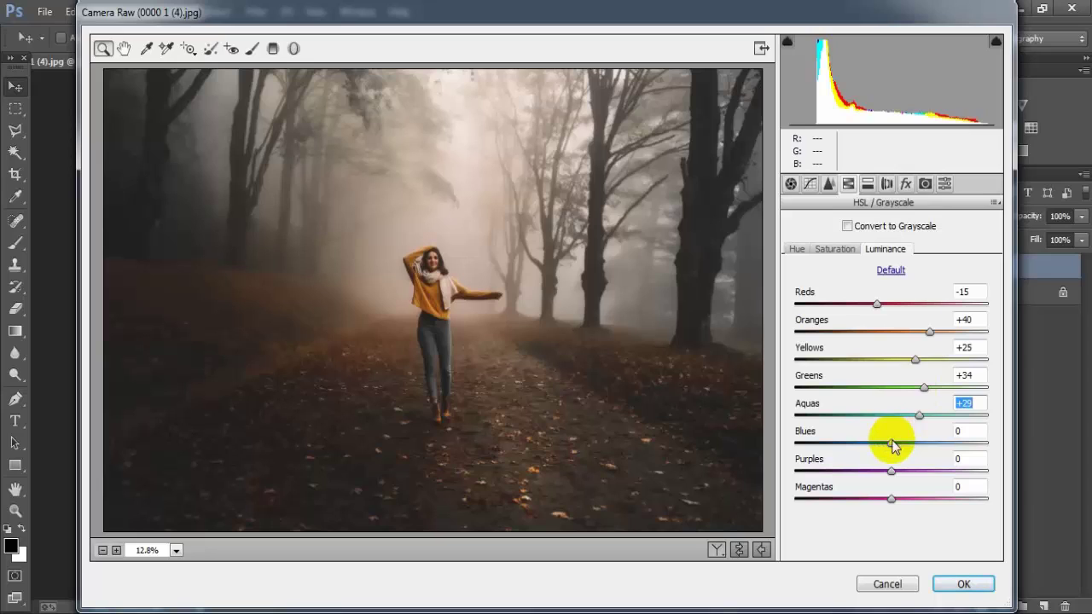
left_click(891, 442)
Raise the Blues luminance to +30
left_click(981, 402)
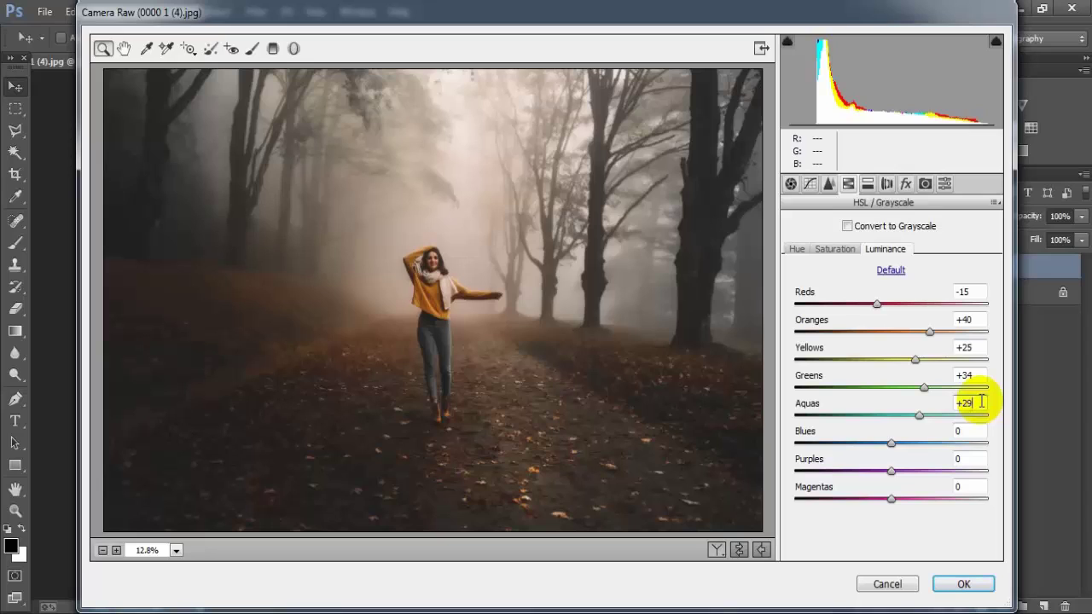
left_click(893, 442)
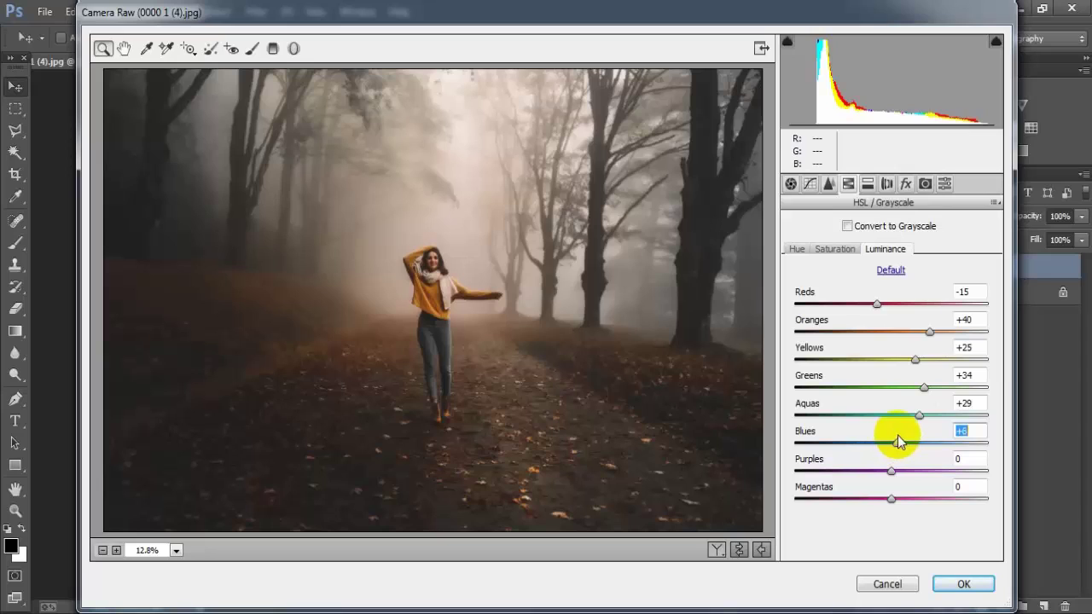
left_click_drag(893, 443, 907, 440)
left_click_drag(908, 439, 919, 438)
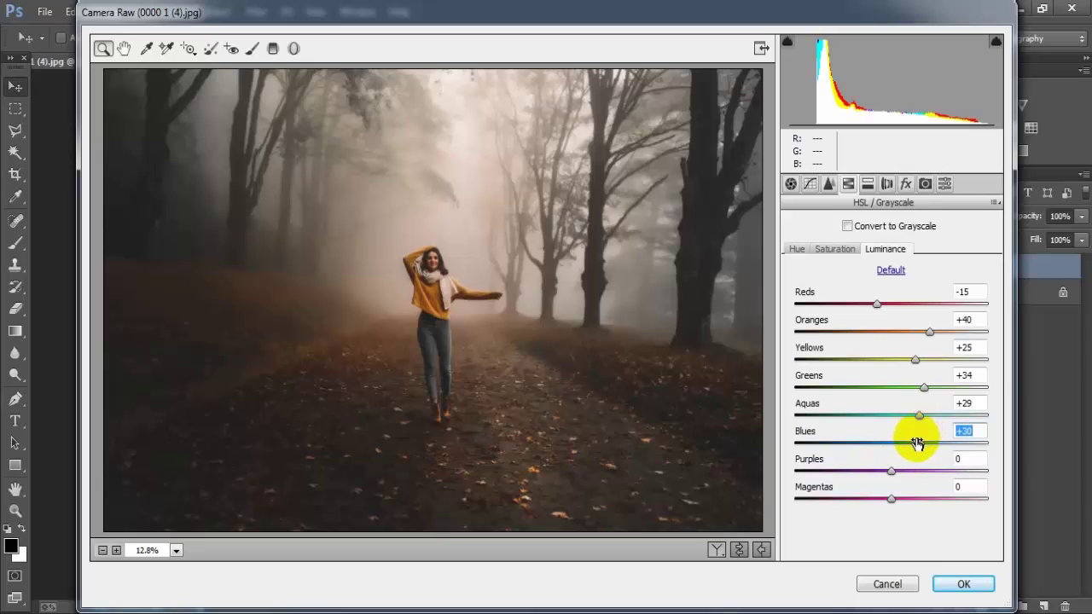
Raise Purples luminance to +29 and Magentas luminance to +24
left_click(891, 473)
left_click_drag(891, 475, 920, 474)
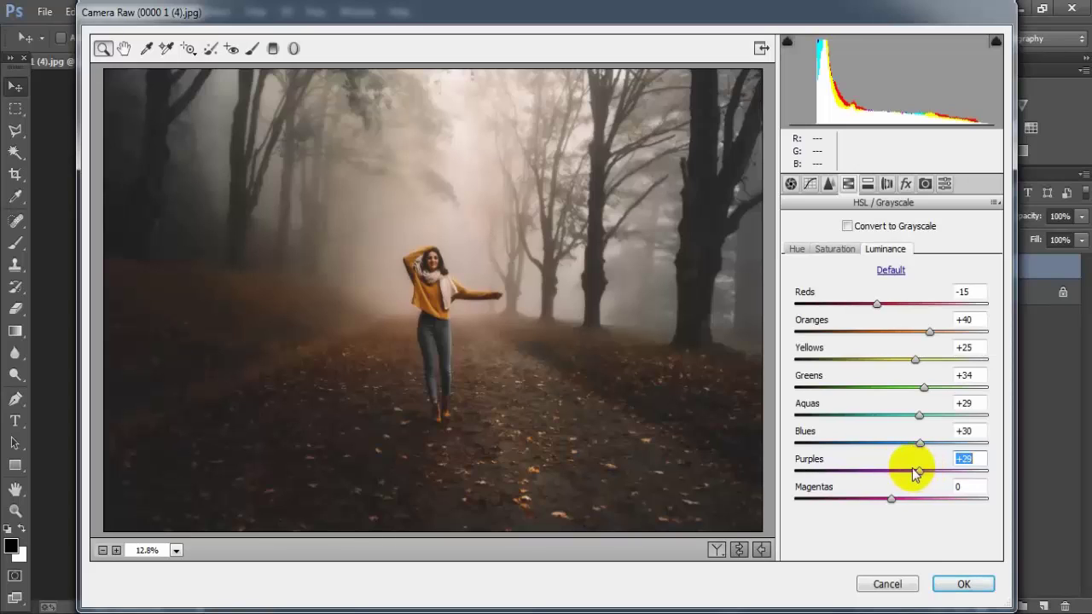
left_click(892, 499)
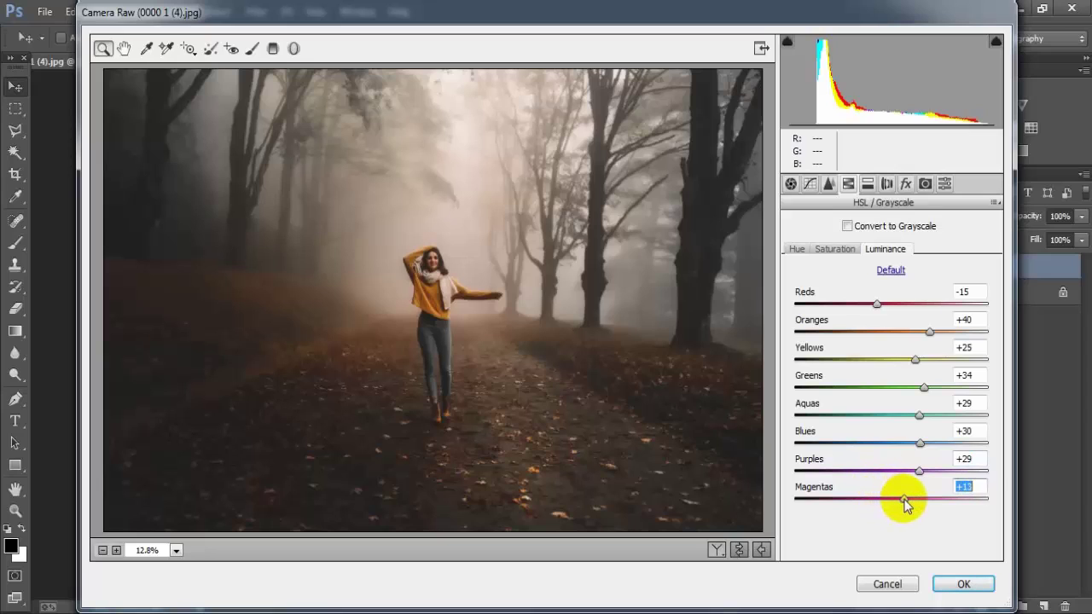
left_click_drag(893, 499, 915, 497)
left_click(972, 487)
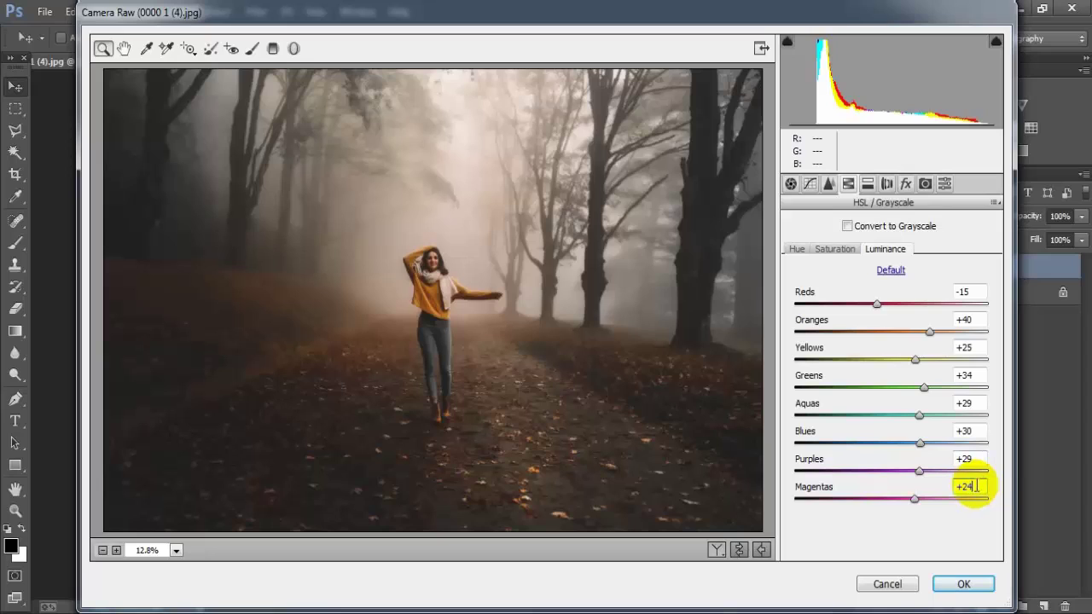
left_click(694, 370)
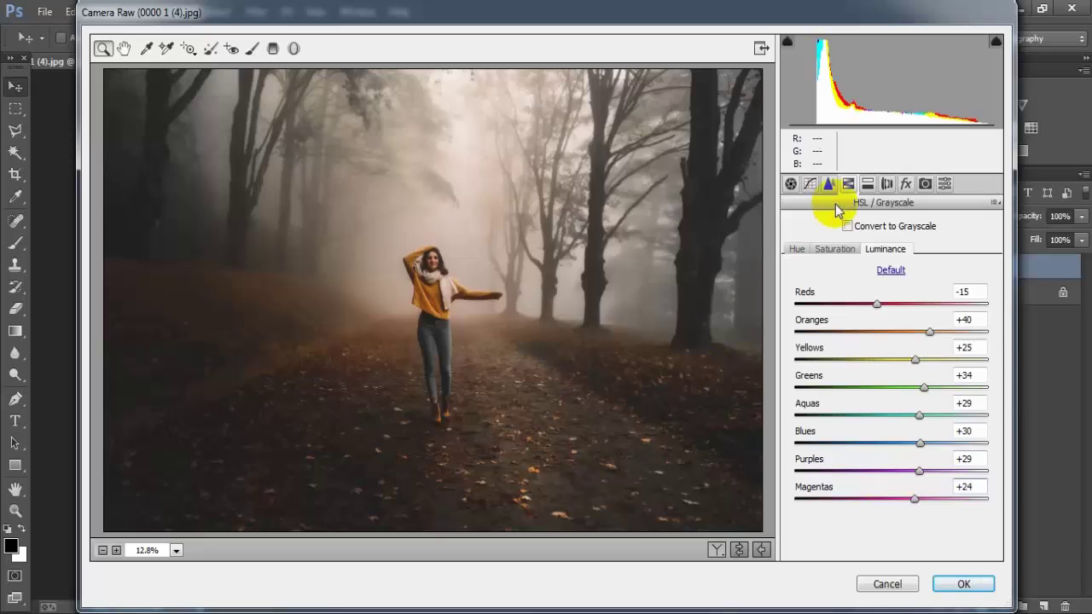
In Split Toning, set Highlights Hue to 245 and Highlights Saturation to 12
left_click(879, 188)
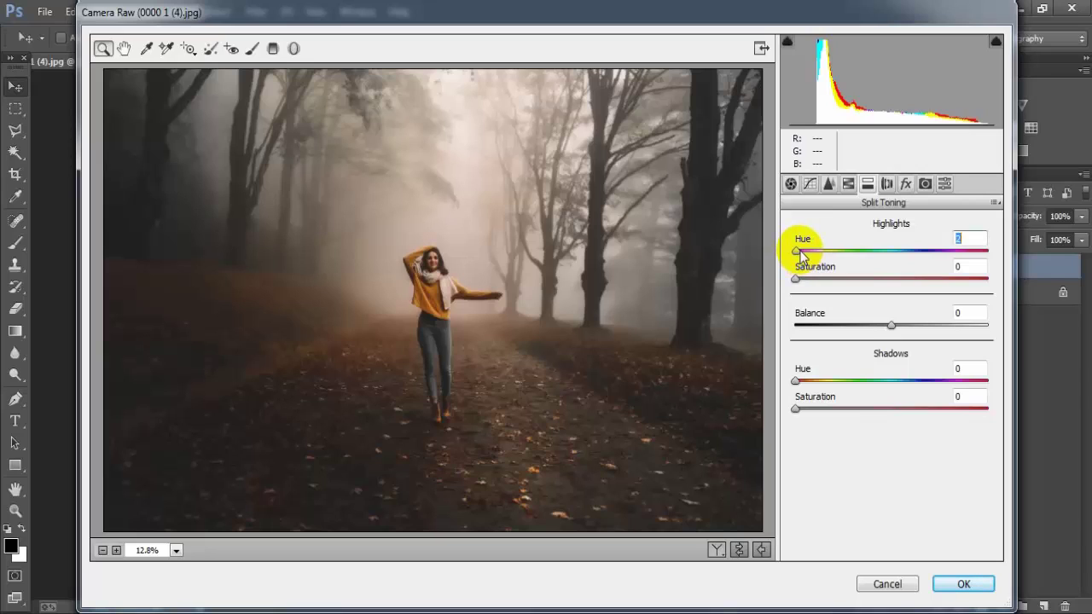
left_click_drag(800, 256, 930, 256)
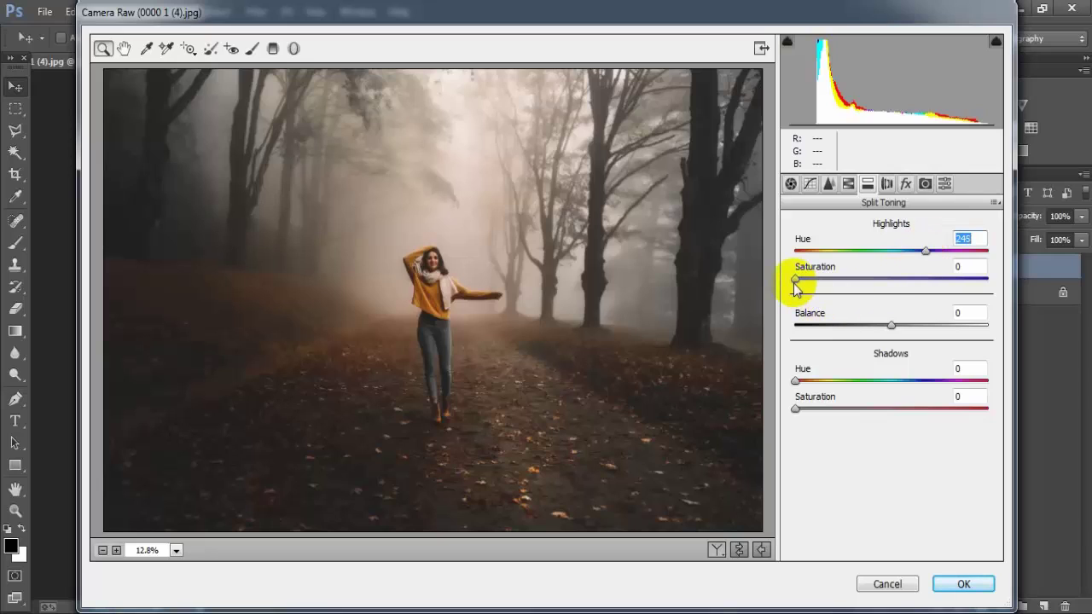
left_click_drag(796, 279, 819, 284)
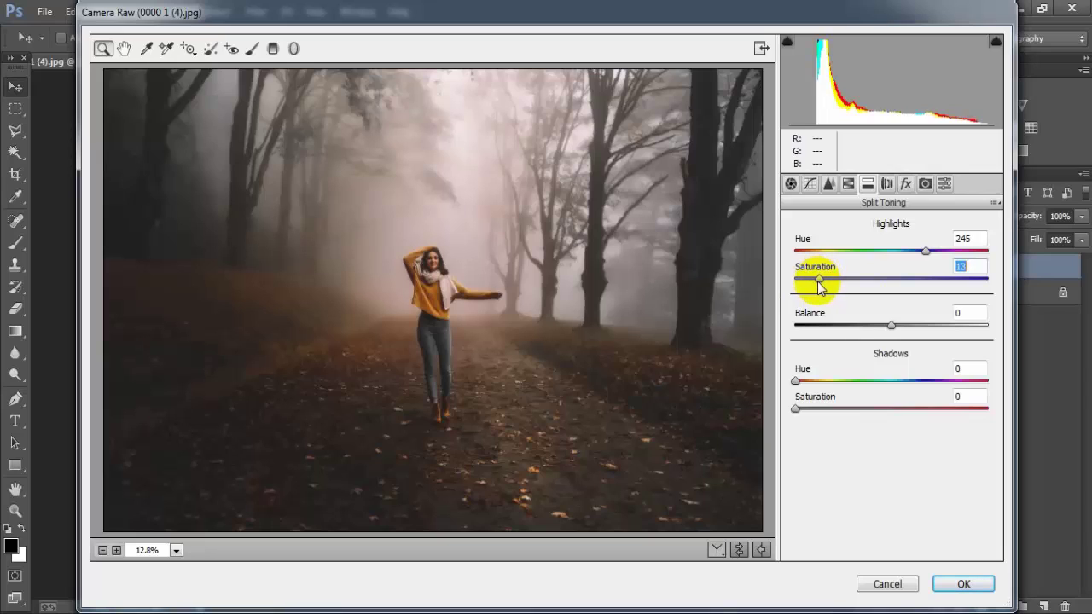
left_click_drag(819, 284, 816, 284)
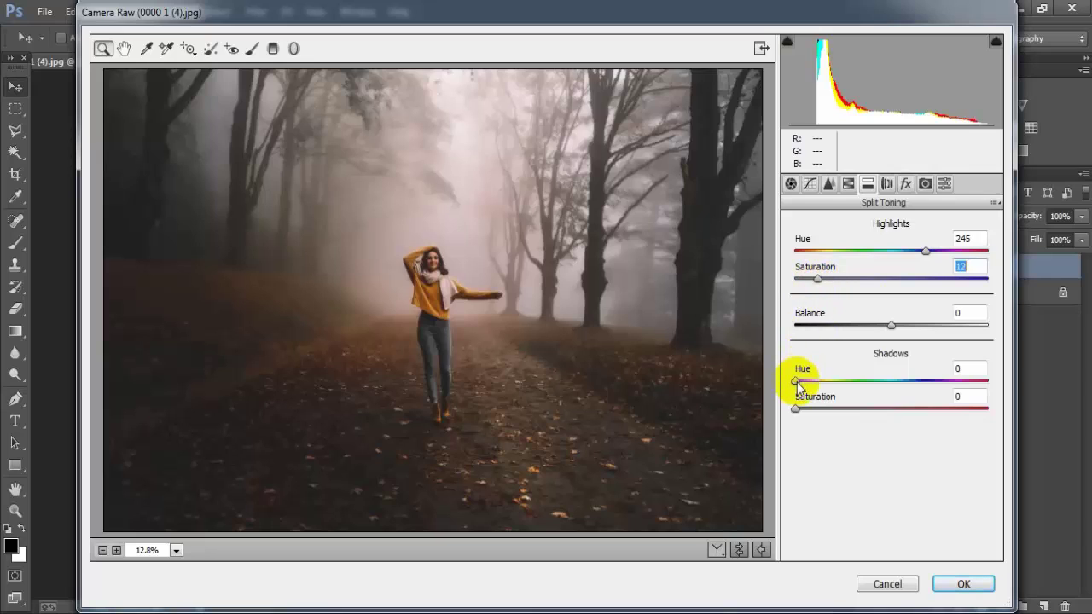
Set Split Toning Shadows Hue to 243 and Shadows Saturation to 25
mouse_move(796, 381)
left_mouse_down()
mouse_move(940, 381)
mouse_move(922, 381)
left_mouse_up()
mouse_move(798, 409)
left_mouse_down()
mouse_move(879, 409)
mouse_move(849, 408)
left_mouse_up()
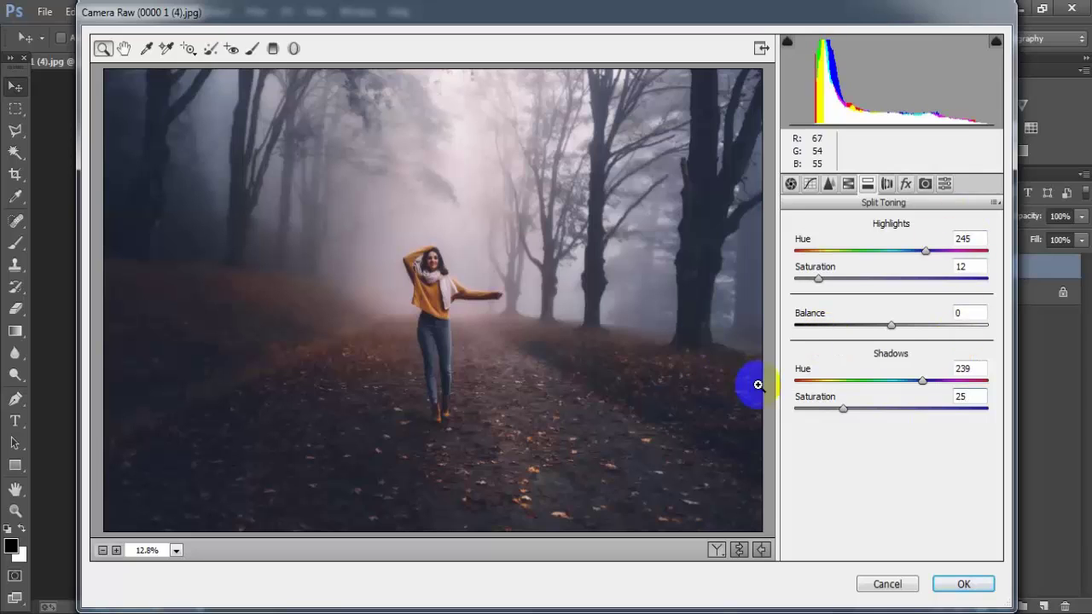
left_click_drag(922, 379, 924, 380)
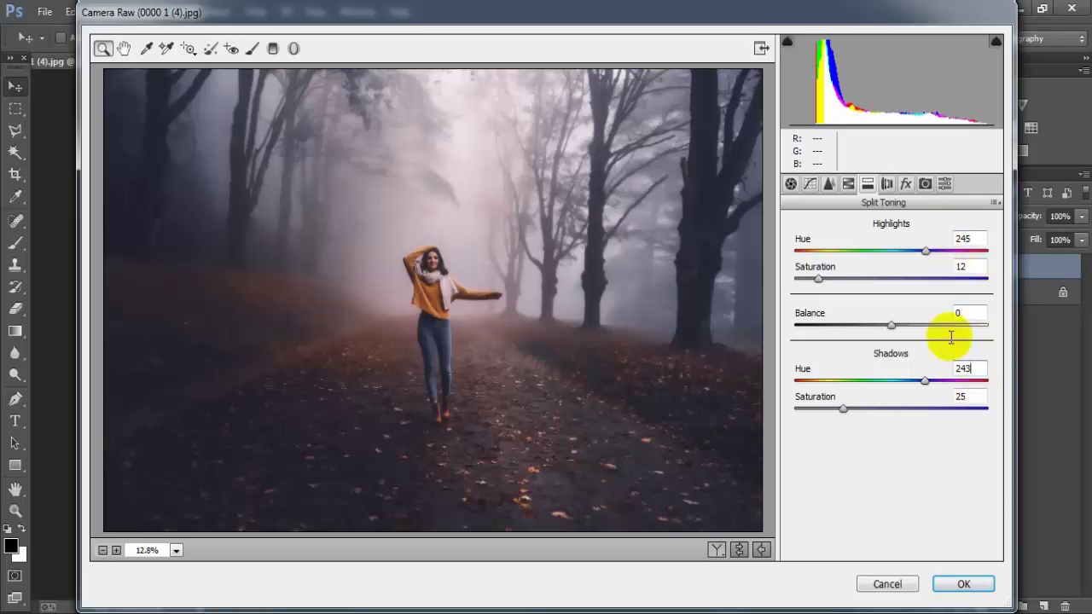
left_click(748, 343)
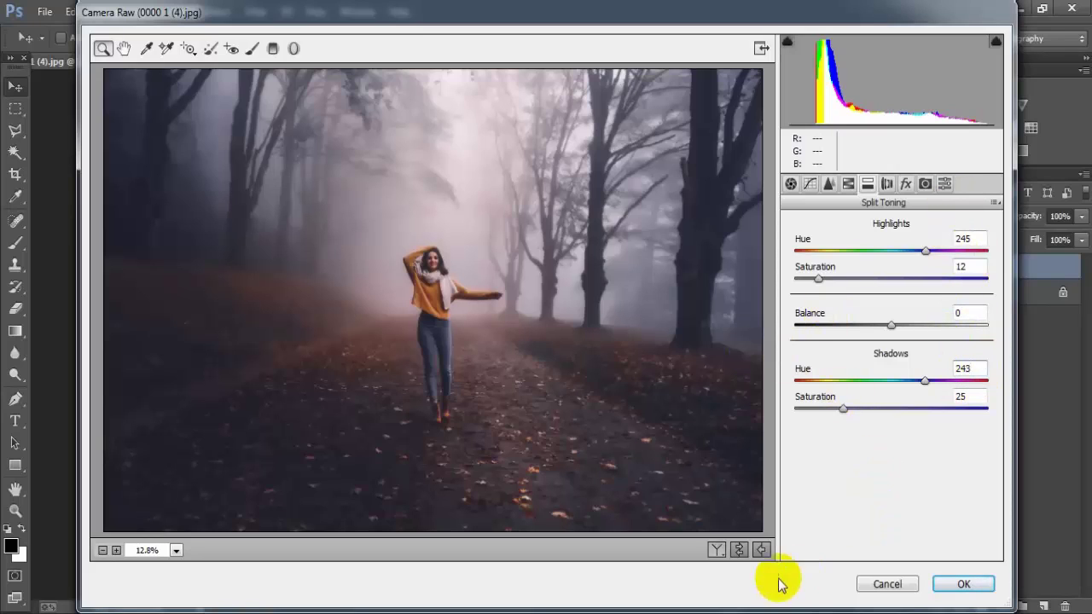
Preview the Camera Raw grade before and after, then apply it to Layer 1
left_click(719, 550)
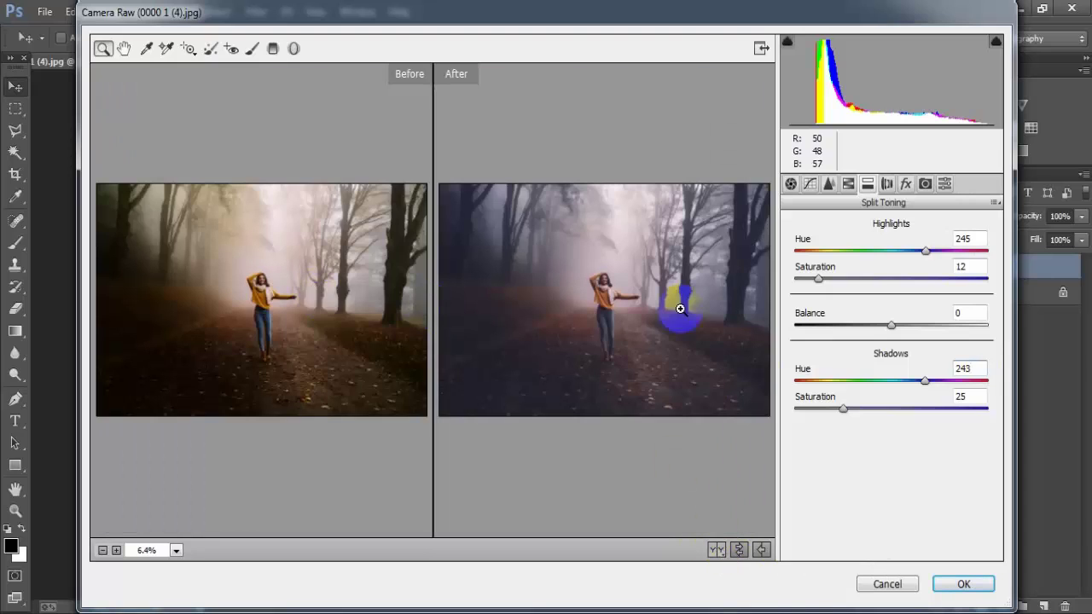
left_click(963, 584)
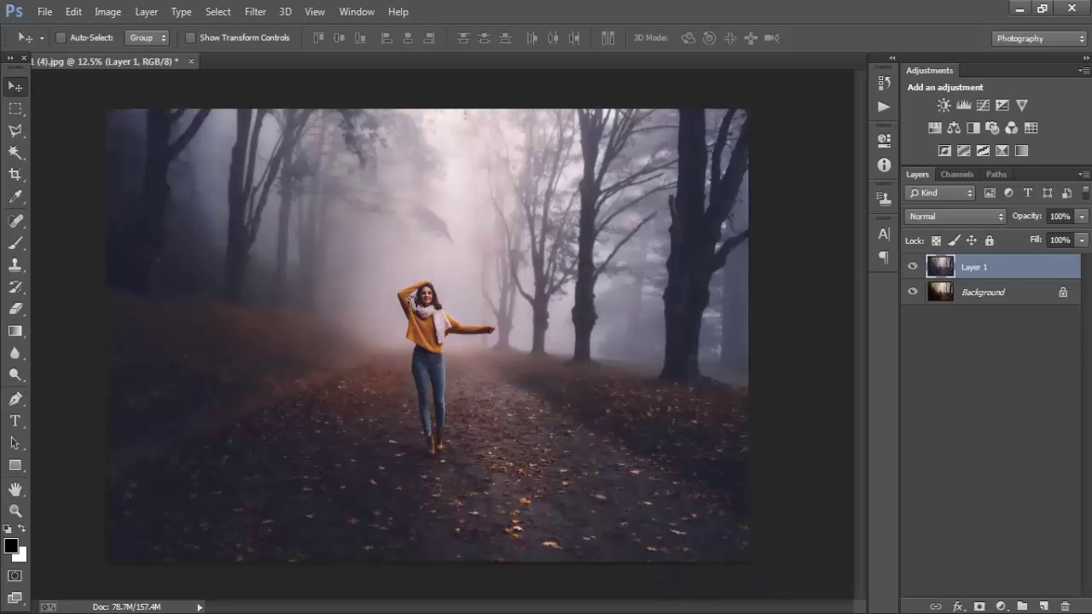
left_click(913, 268)
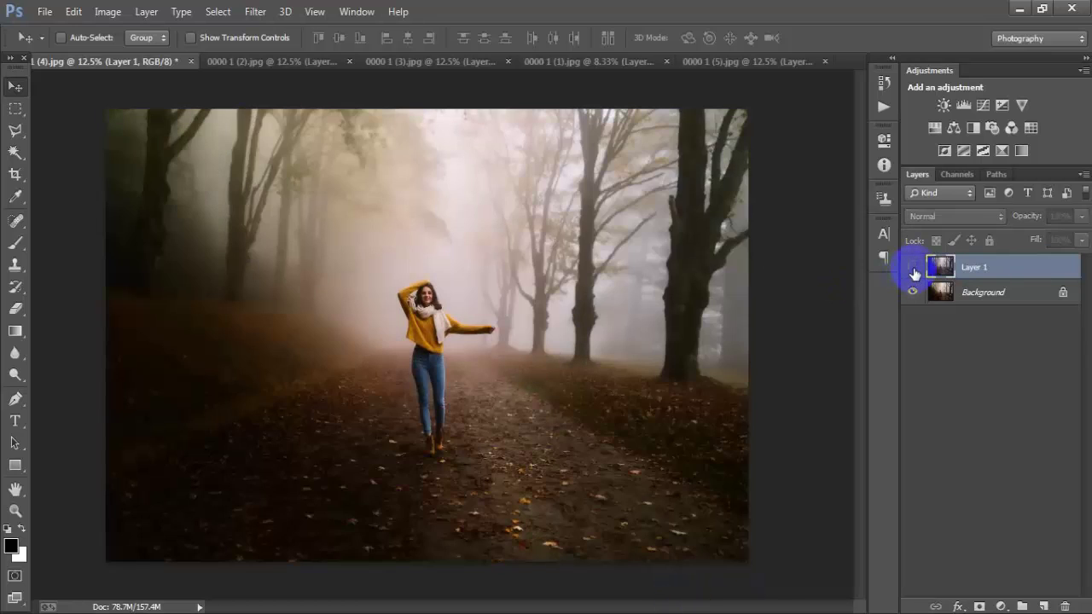
left_click(913, 269)
left_click(281, 65)
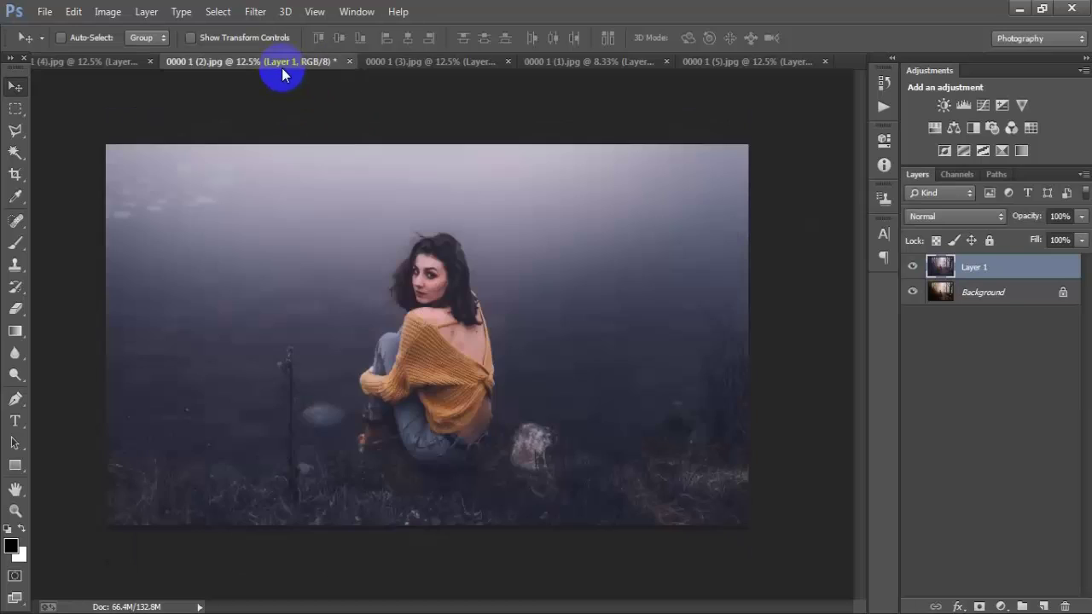
left_click(912, 267)
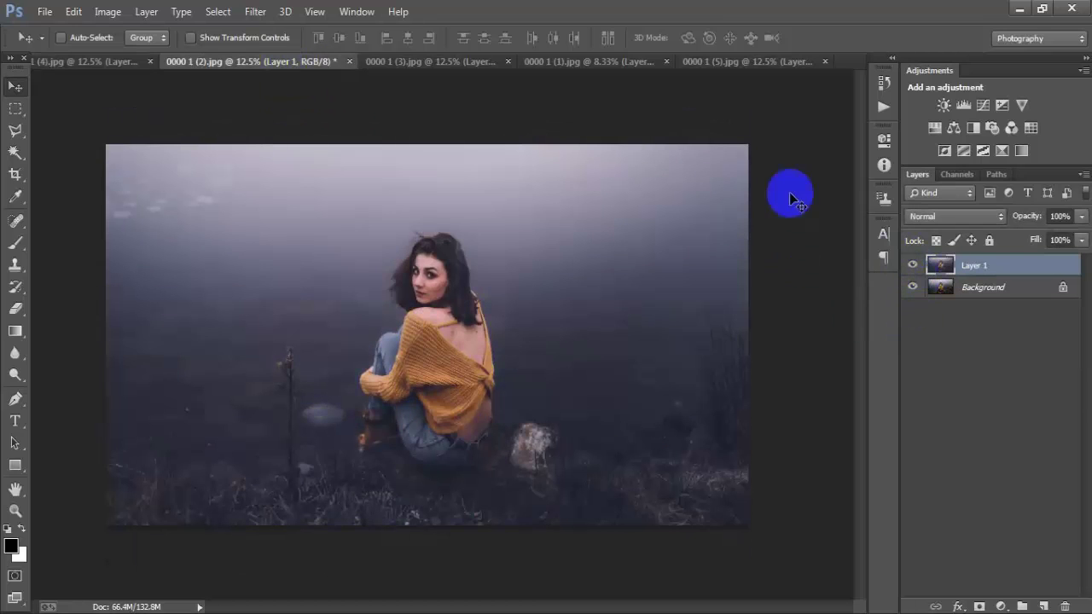
left_click(424, 61)
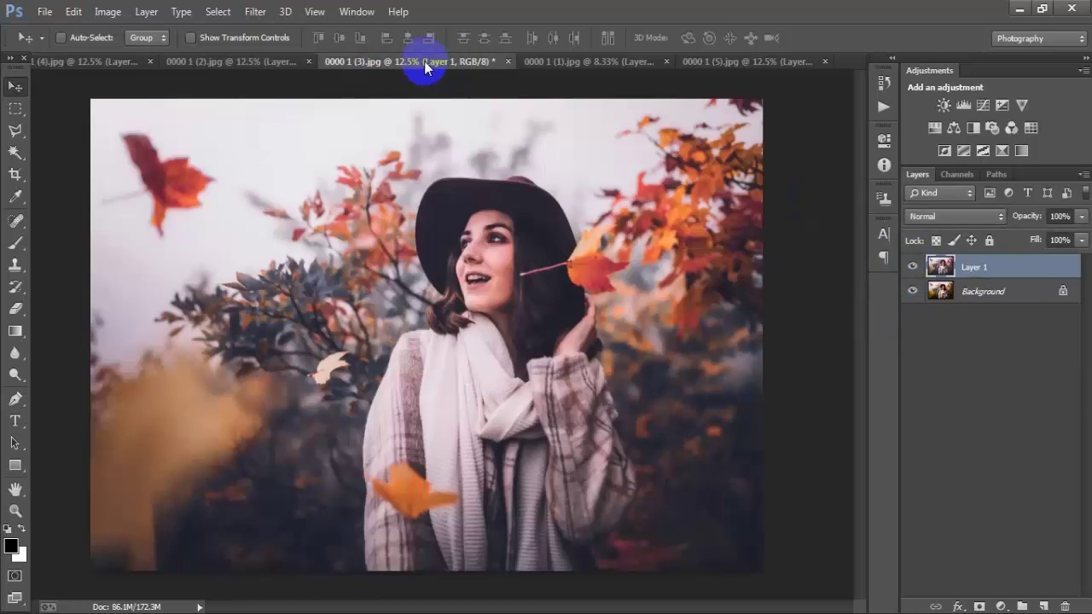
left_click(911, 267)
left_click(627, 64)
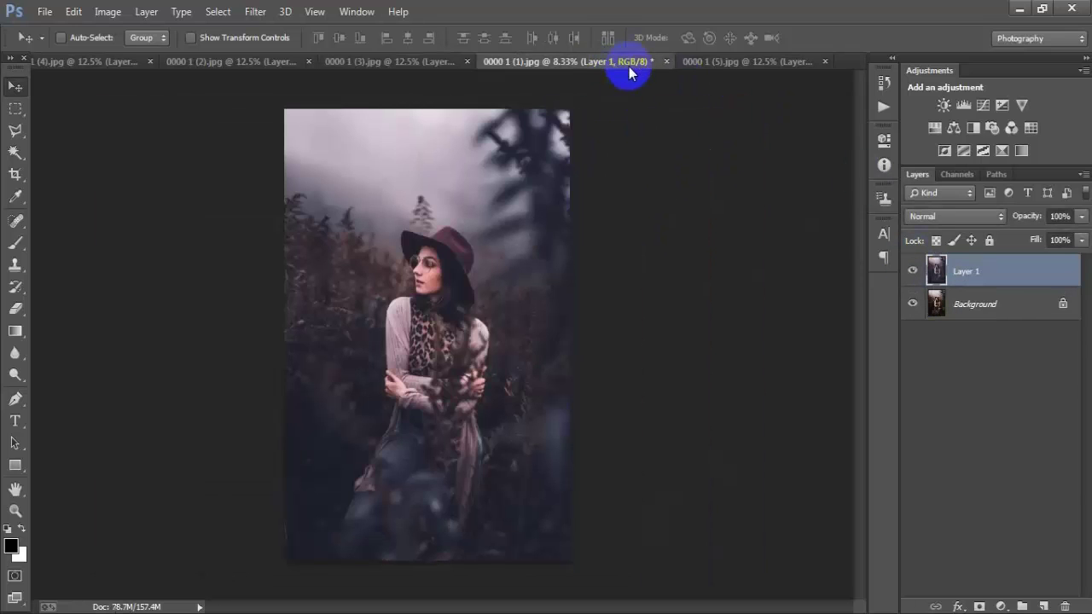
left_click(914, 272)
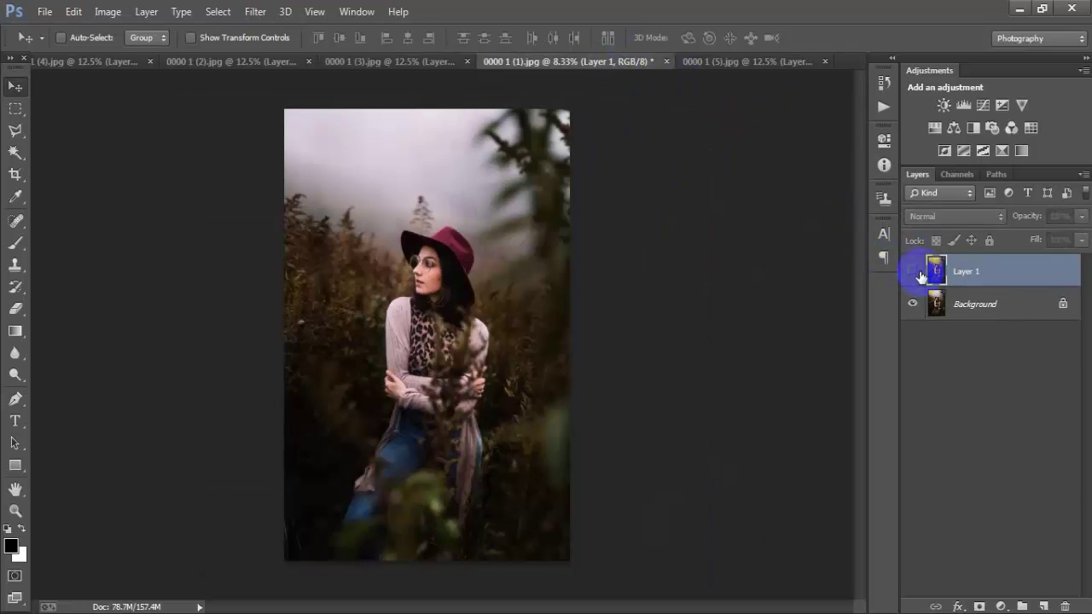
left_click(716, 63)
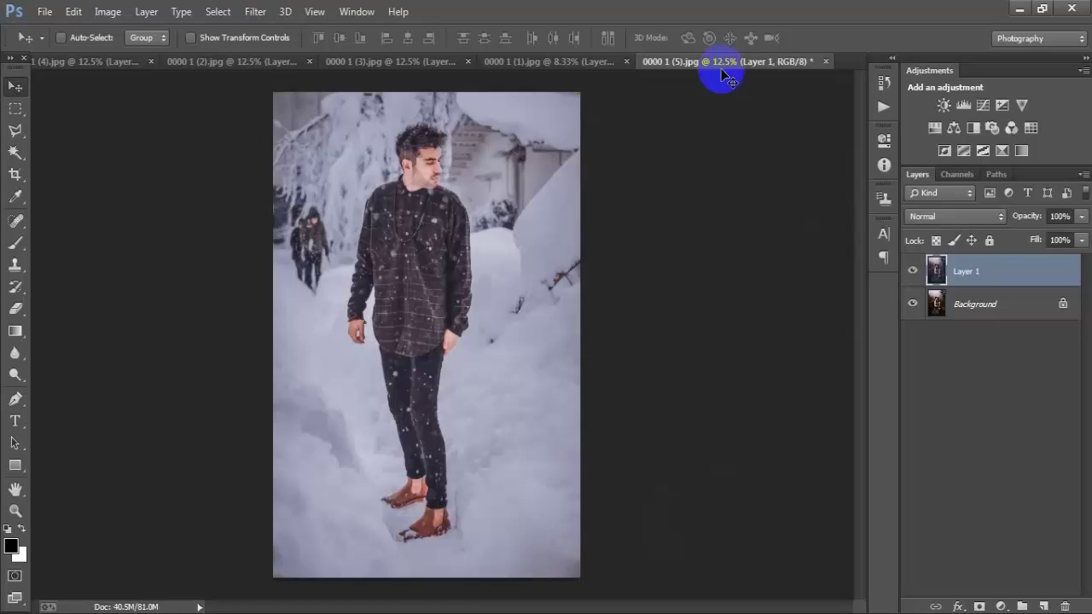
left_click(911, 272)
left_click(912, 271)
left_click(912, 271)
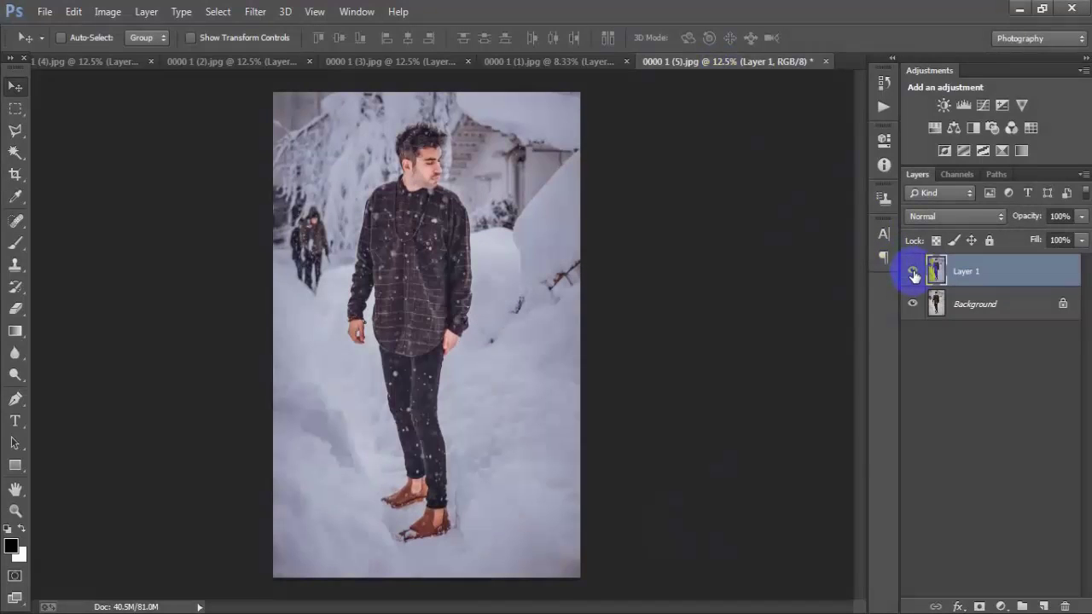
left_click(532, 61)
left_click(913, 272)
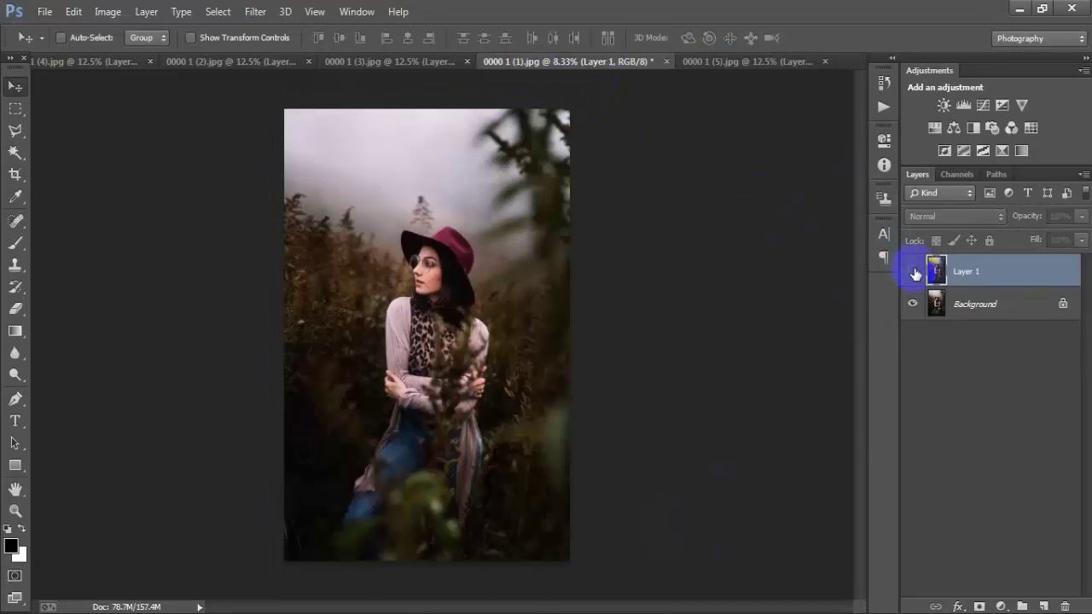
left_click(913, 271)
left_click(408, 64)
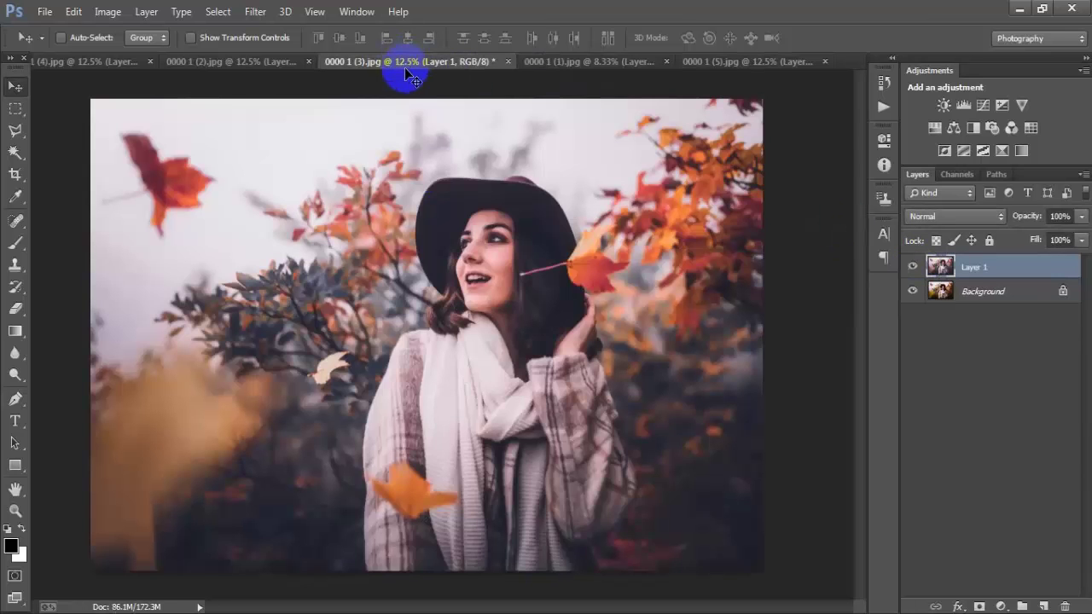
left_click(913, 269)
left_click(913, 269)
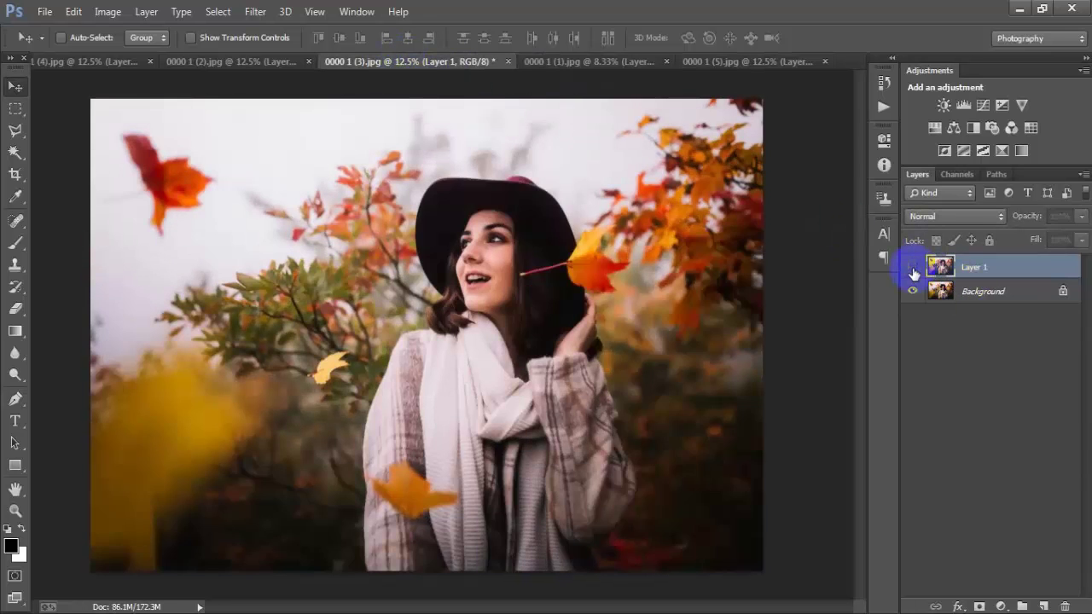
left_click(220, 63)
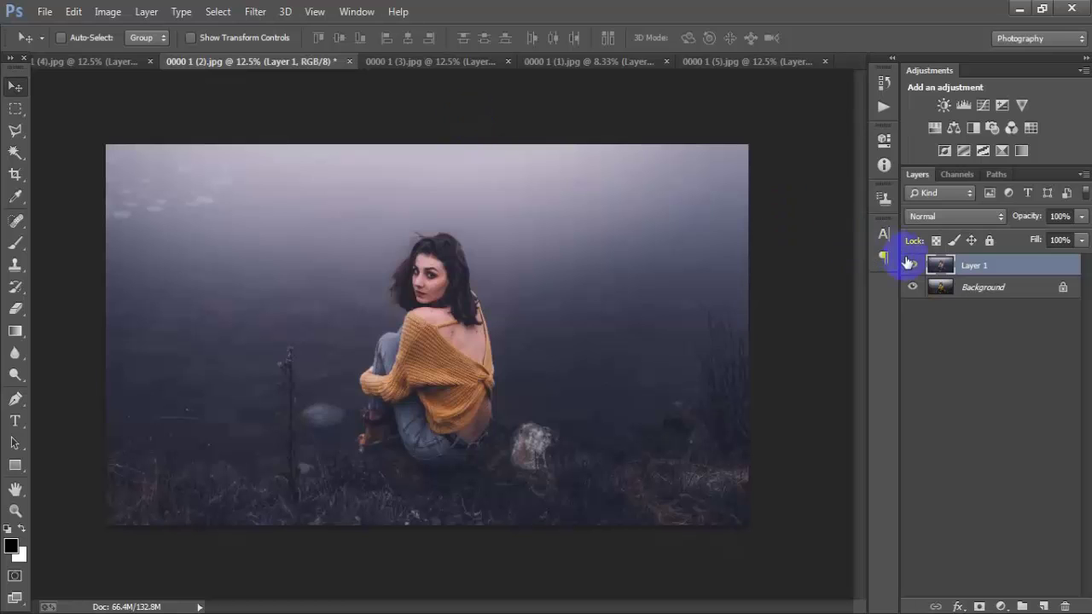
left_click(912, 265)
left_click(911, 265)
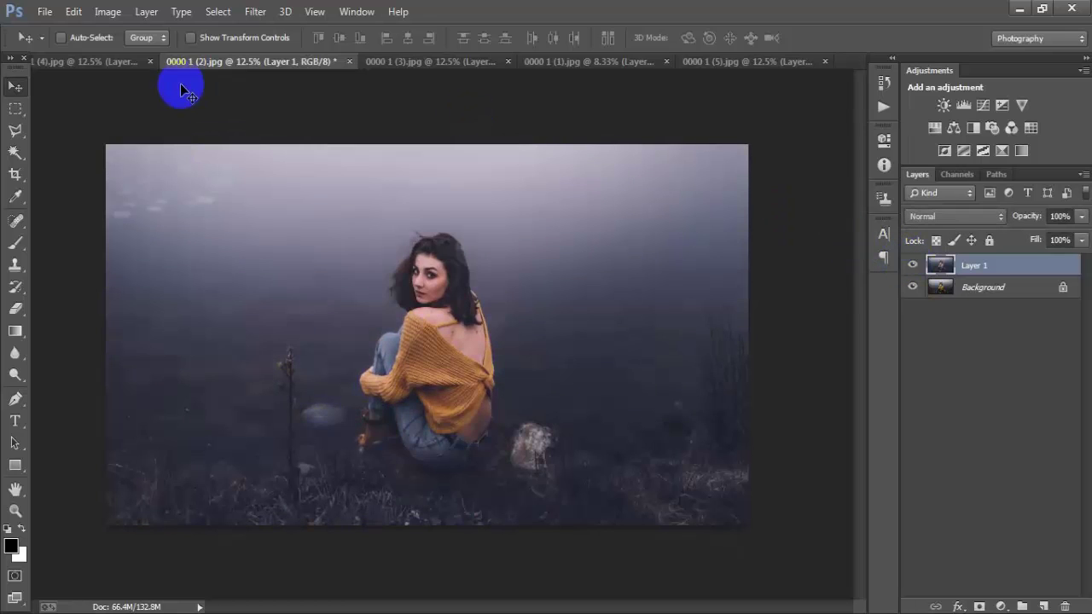
left_click(93, 62)
left_click(912, 268)
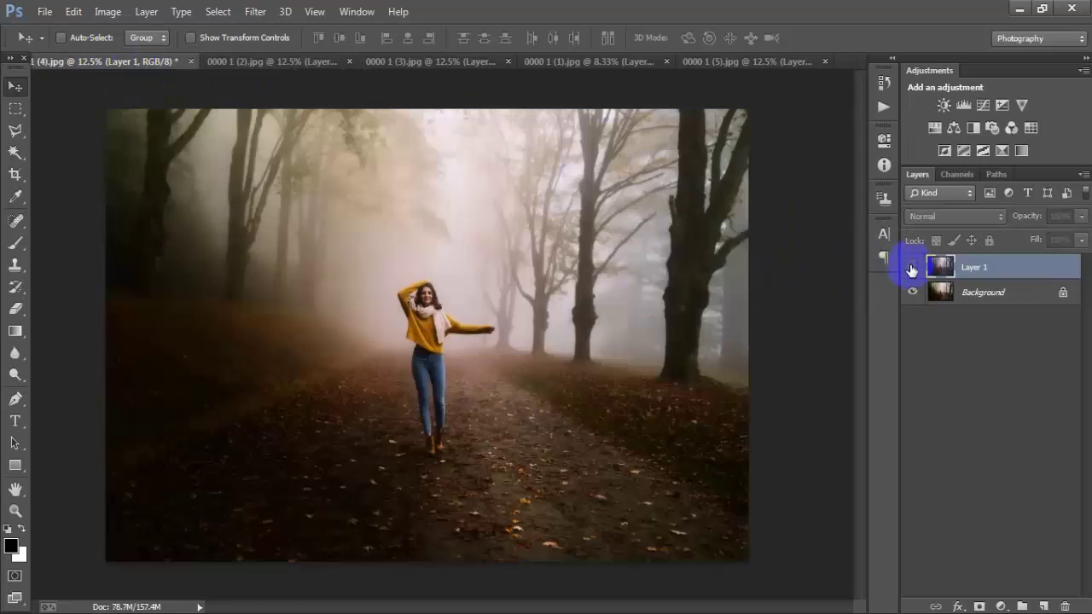
left_click(912, 268)
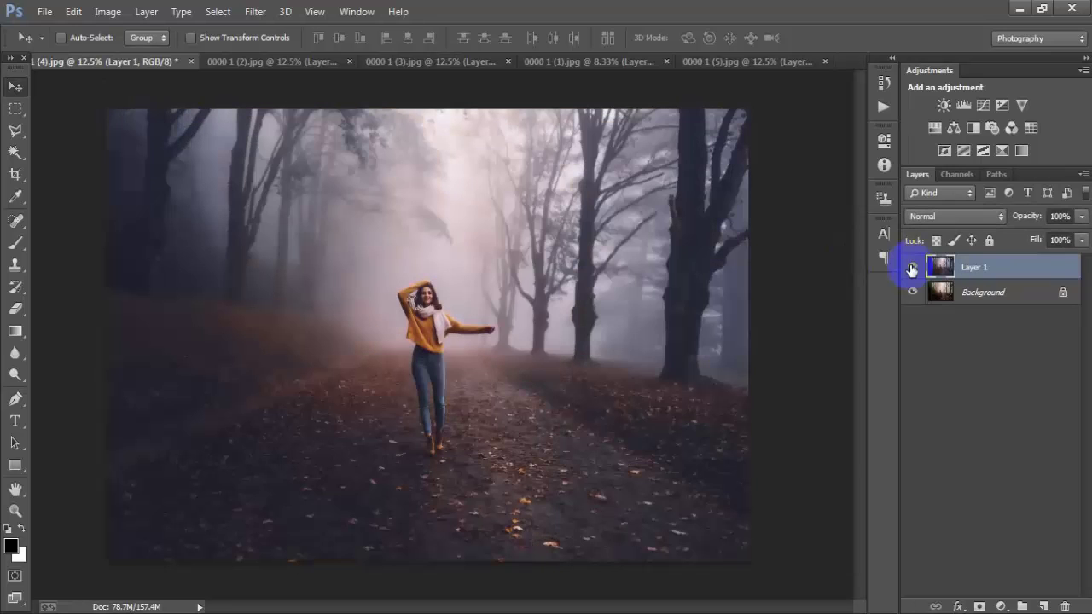